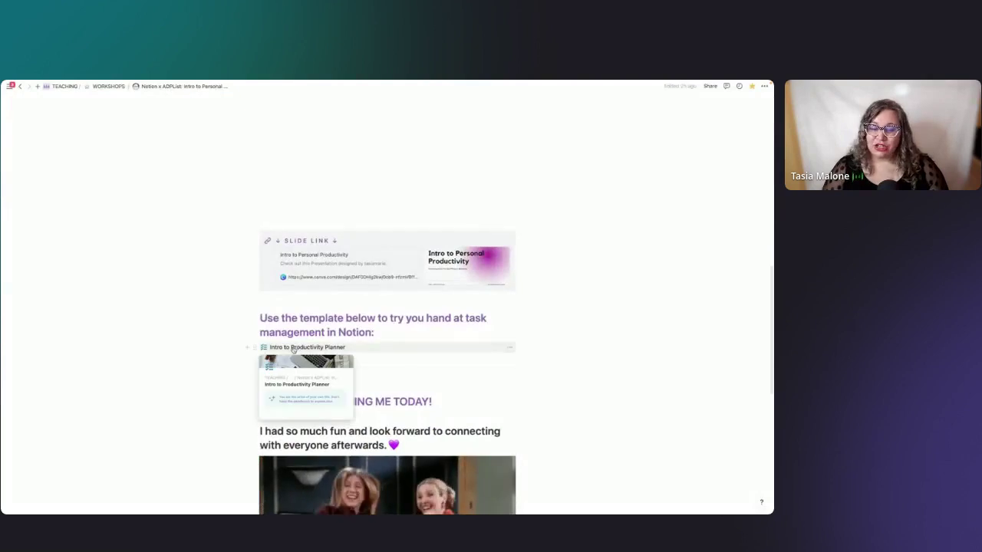
Open the Intro to Productivity Planner page and add a "Simple Task List" text line below Saturday's to-dos.
{"action": "left_click", "coordinate": [293, 348]}
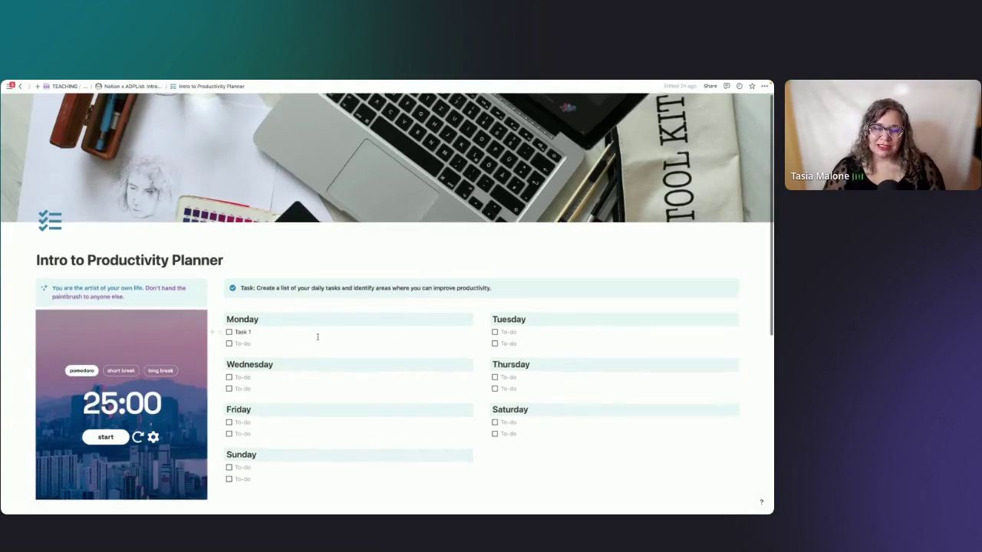
{"action": "scroll", "coordinate": [318, 336], "scroll_direction": "down", "scroll_amount": 3}
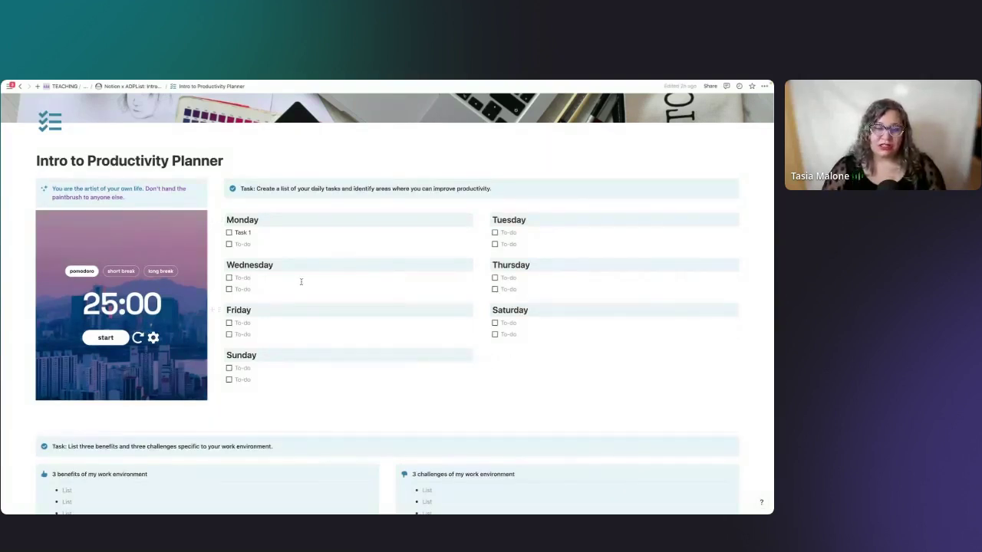
{"action": "left_click", "coordinate": [277, 401]}
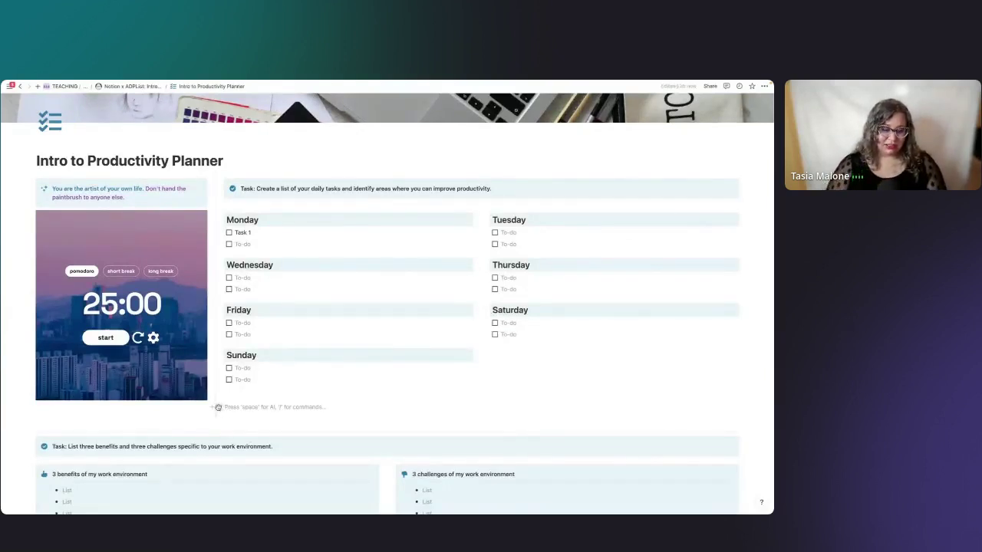
{"action": "left_click_drag", "start_coordinate": [218, 408], "coordinate": [496, 342]}
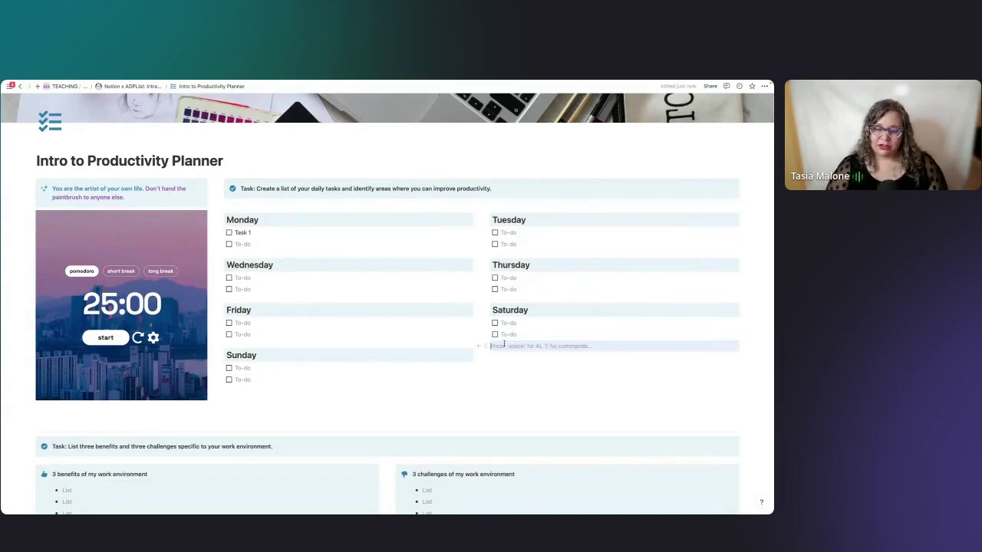
{"action": "type", "text": "S"}
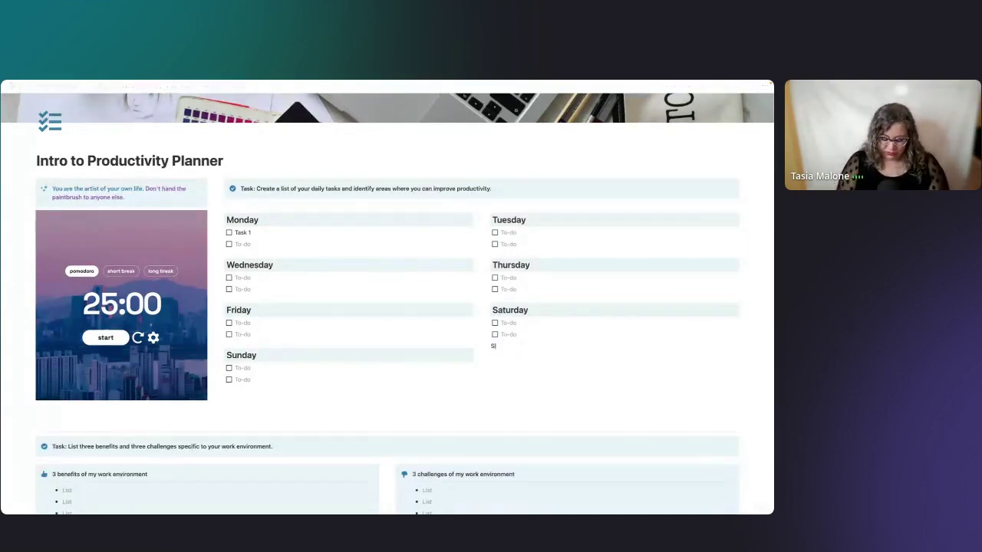
{"action": "type", "text": "imple Task List"}
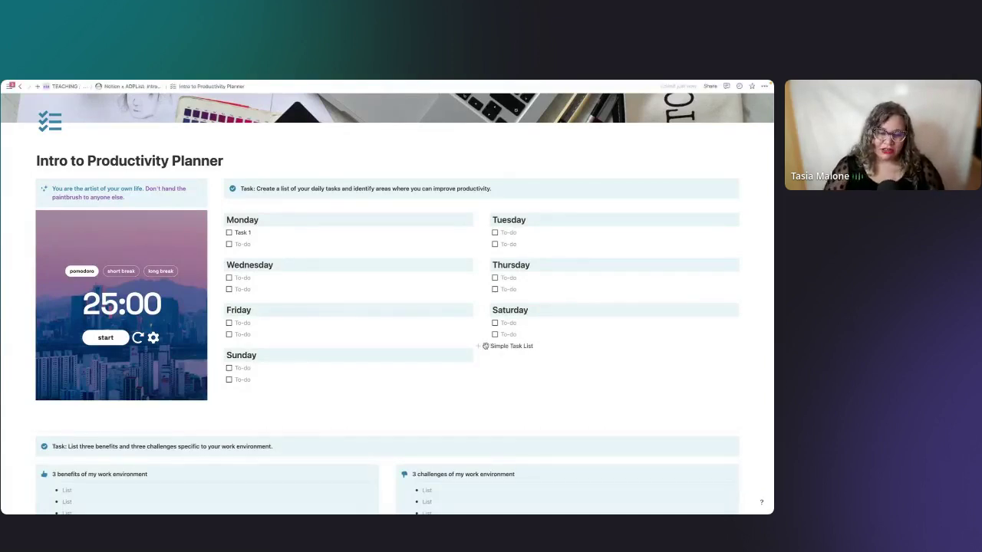
Turn the "Simple Task List" line into a Heading 3 with a blue background.
{"action": "left_click", "coordinate": [484, 346]}
{"action": "mouse_move", "coordinate": [449, 326]}
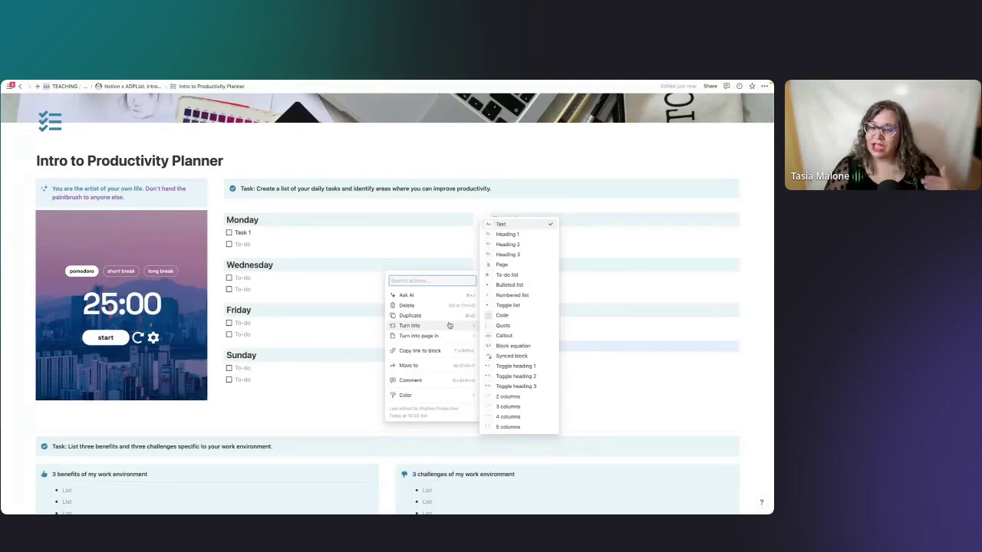
{"action": "left_click", "coordinate": [508, 254]}
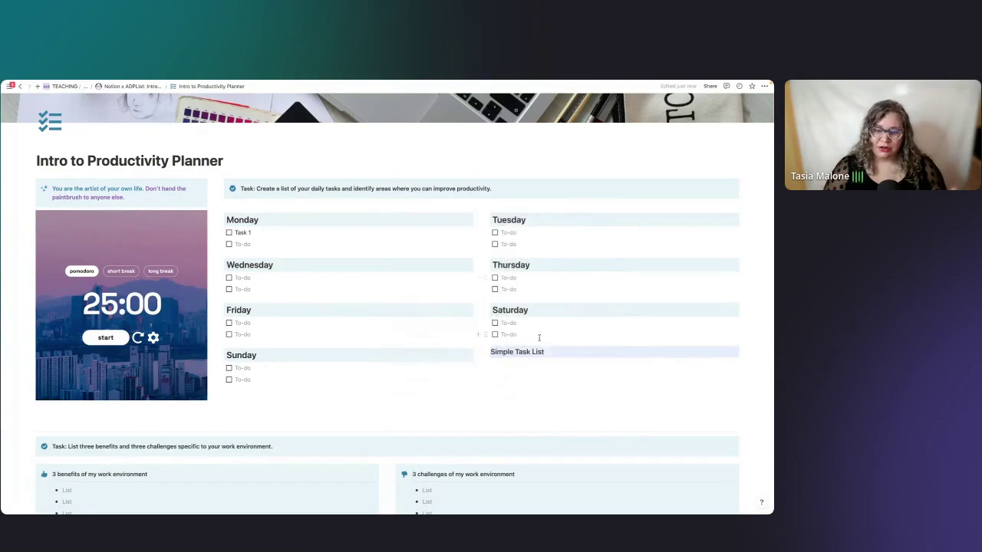
{"action": "left_click", "coordinate": [485, 353]}
{"action": "mouse_move", "coordinate": [439, 402]}
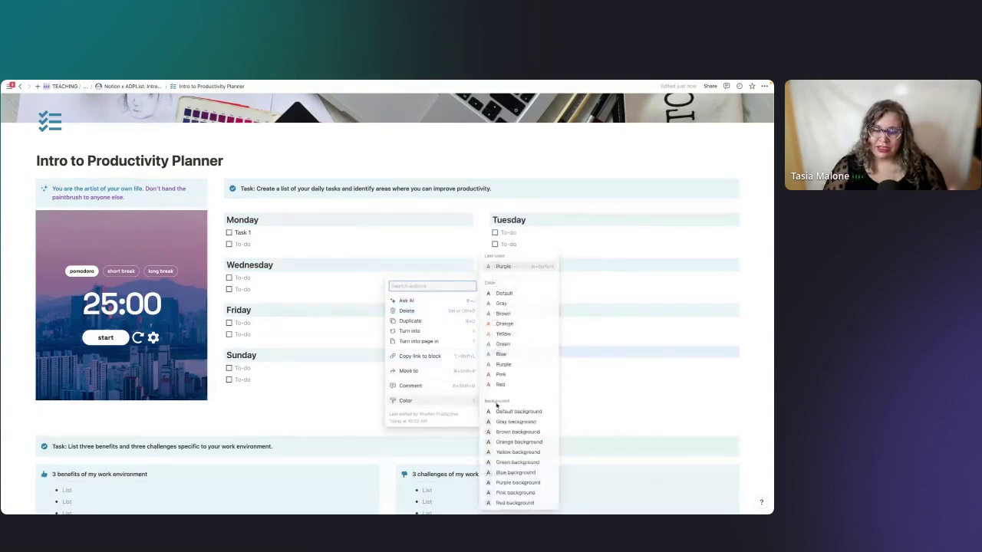
{"action": "left_click", "coordinate": [517, 473]}
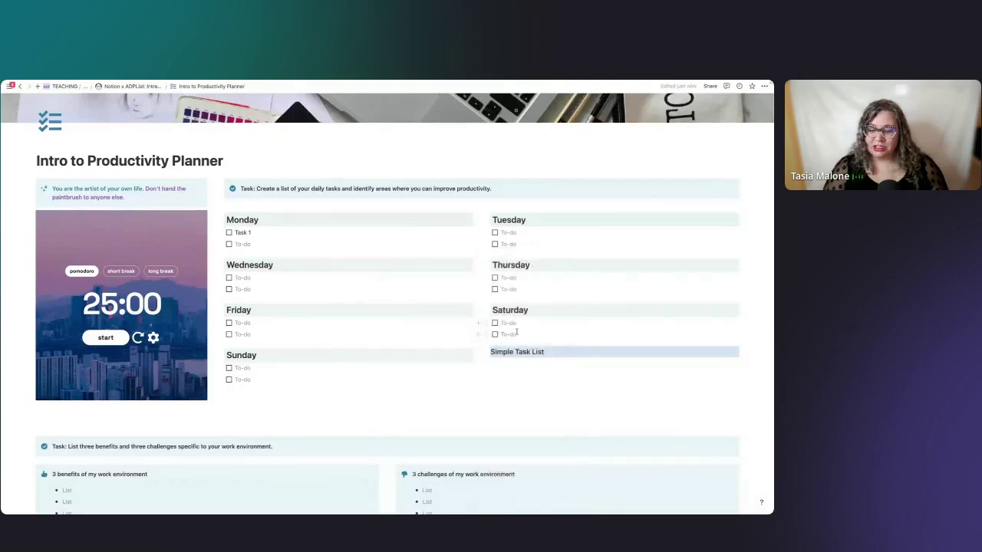
Insert an empty to-do list item beneath the "Simple Task List" heading.
{"action": "left_click", "coordinate": [520, 361]}
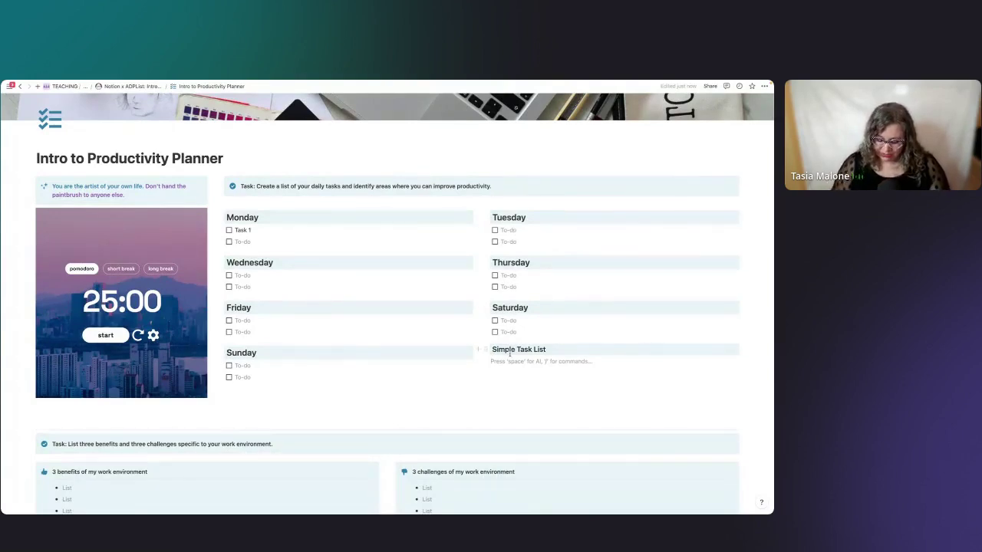
{"action": "type", "text": "/"}
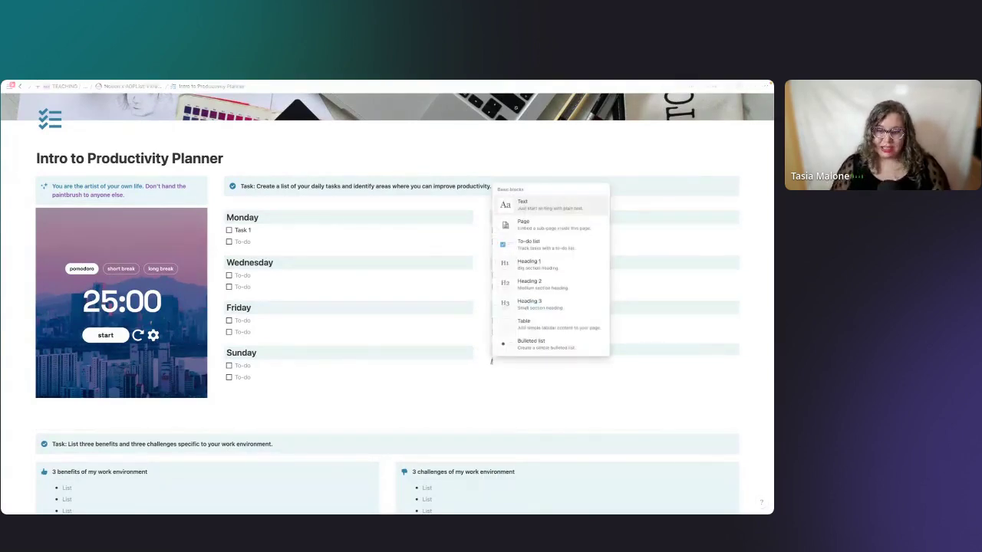
{"action": "left_click", "coordinate": [531, 243]}
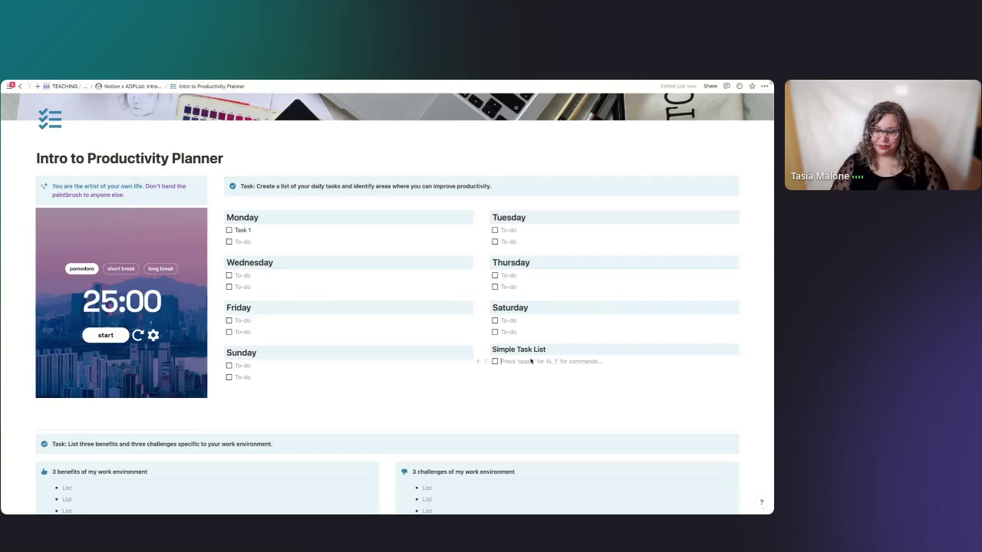
Start the embedded timer's short break and play the creativity music in Brain.fm in the browser.
{"action": "left_click", "coordinate": [121, 268]}
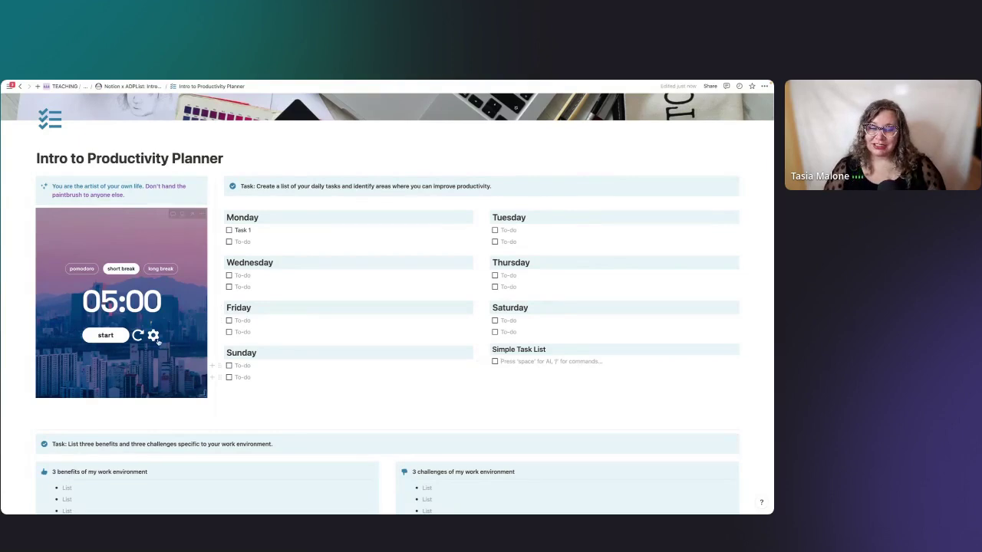
{"action": "left_click", "coordinate": [105, 336]}
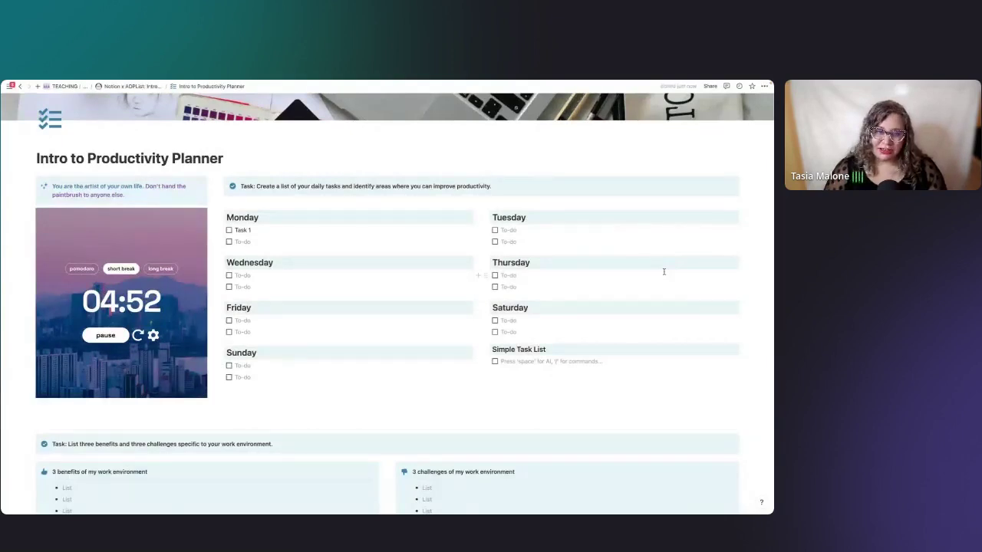
{"action": "key", "text": "ctrl+Right"}
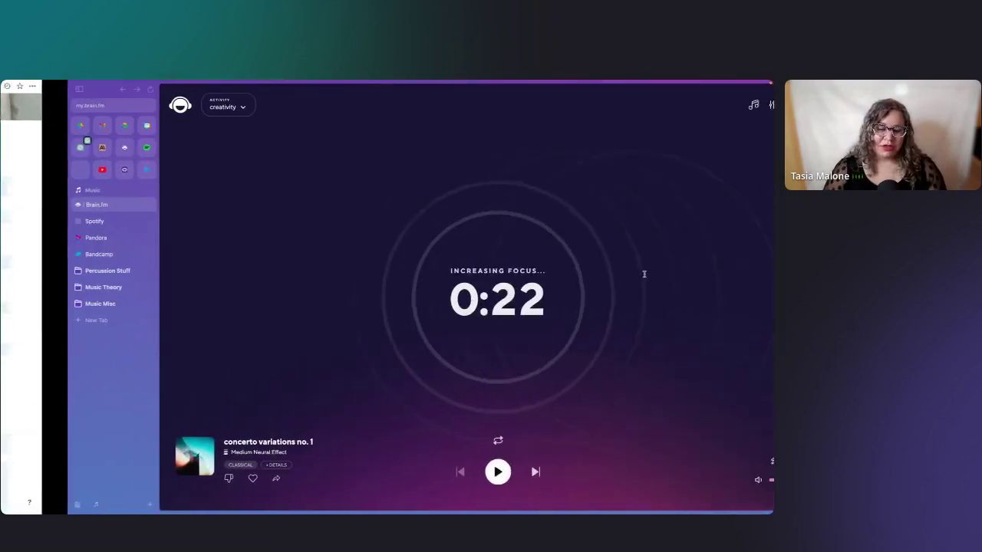
{"action": "left_click", "coordinate": [431, 472]}
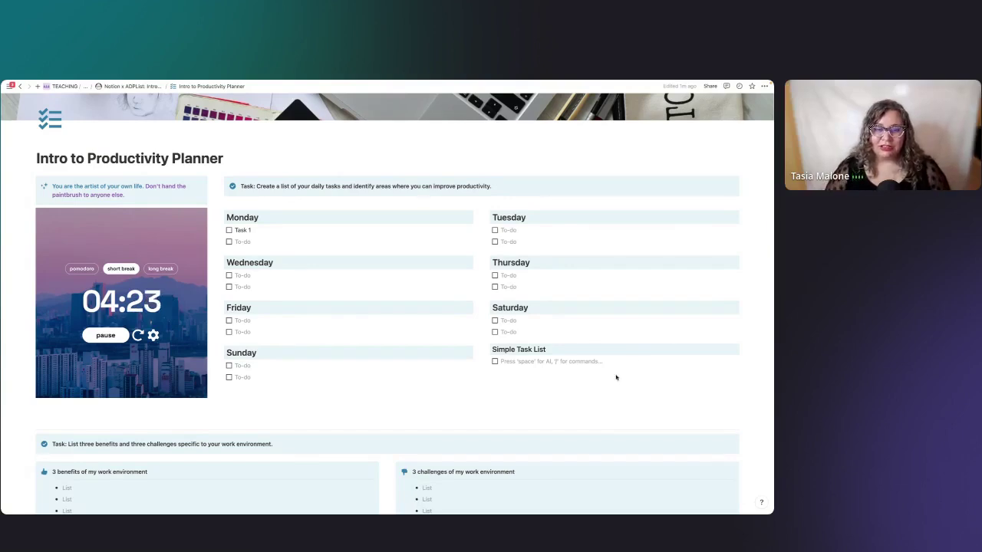
Replace Monday's "Task 1" with "Send client check-in emails" and add "Practice scales & arpeggios" as the second to-do.
{"action": "double_click", "coordinate": [244, 230]}
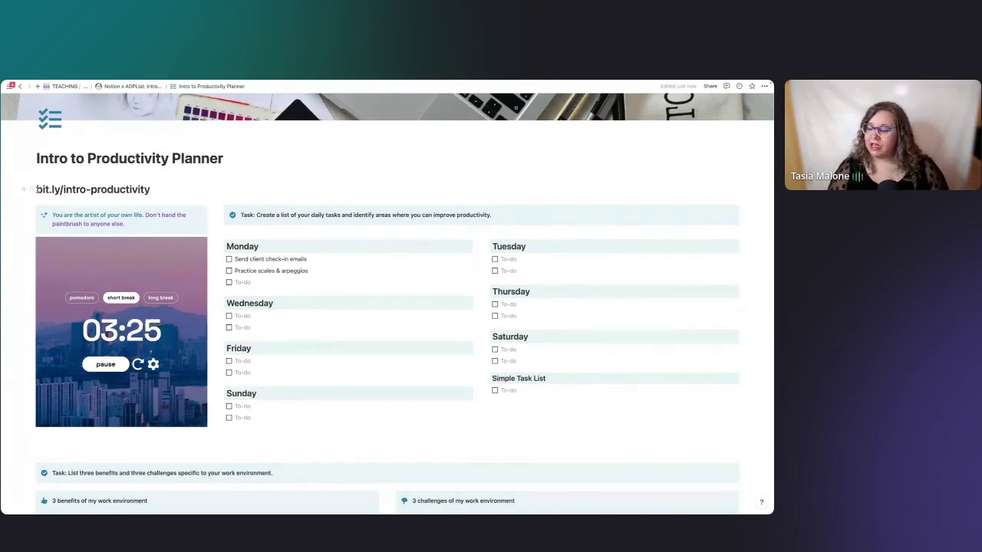
Highlight the bit.ly/intro-productivity heading below the page title to show the template link.
{"action": "left_click_drag", "start_coordinate": [35, 189], "coordinate": [160, 188]}
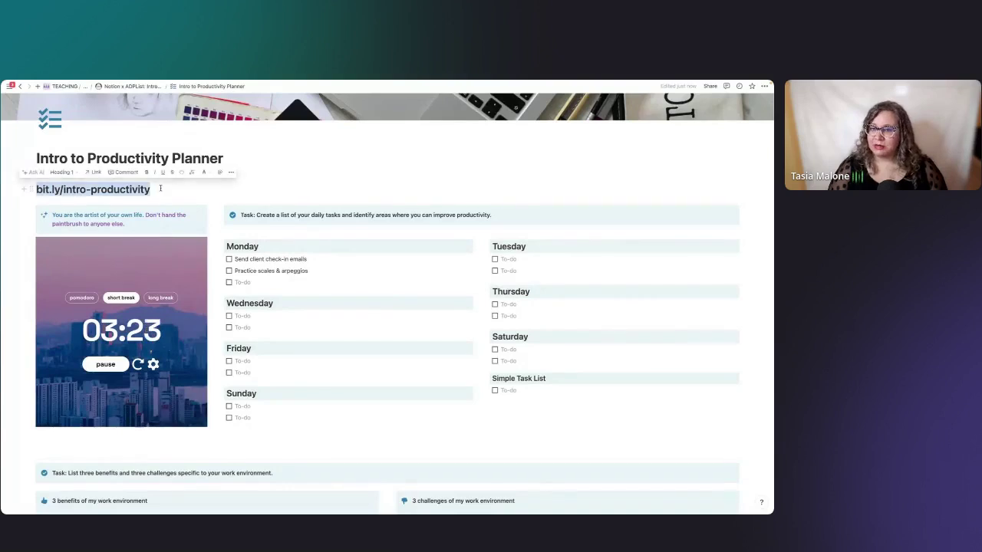
{"action": "left_click", "coordinate": [160, 188]}
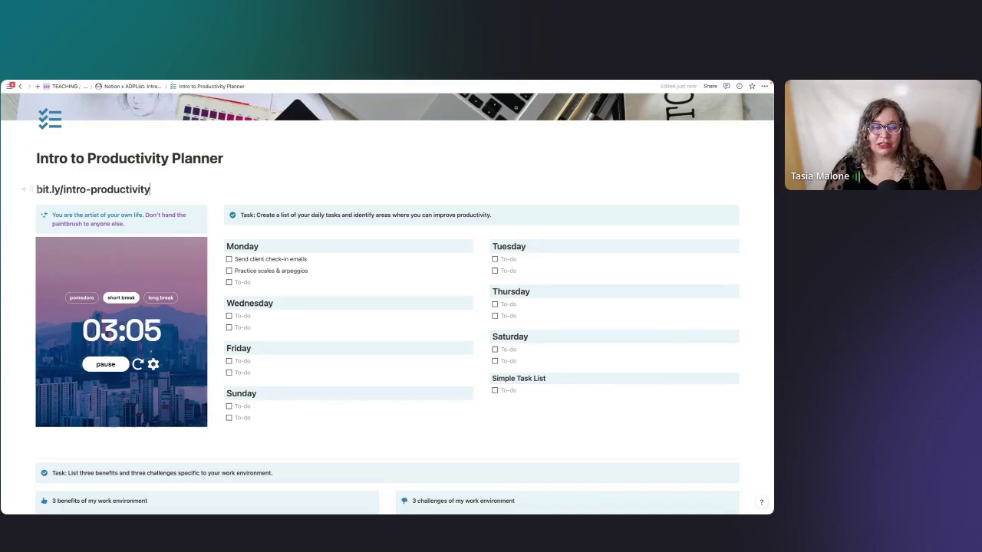
{"action": "left_click_drag", "start_coordinate": [35, 190], "coordinate": [153, 185]}
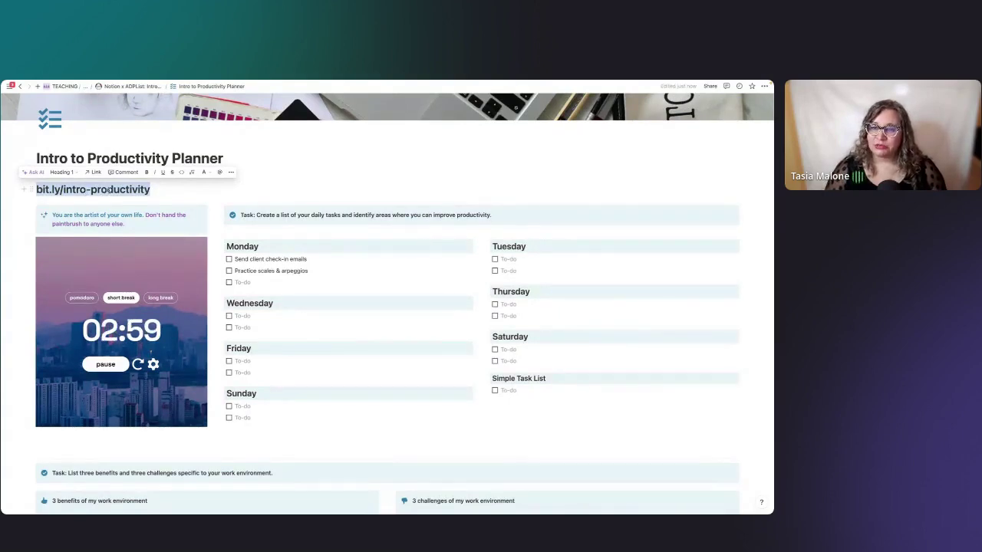
{"action": "left_click", "coordinate": [230, 185]}
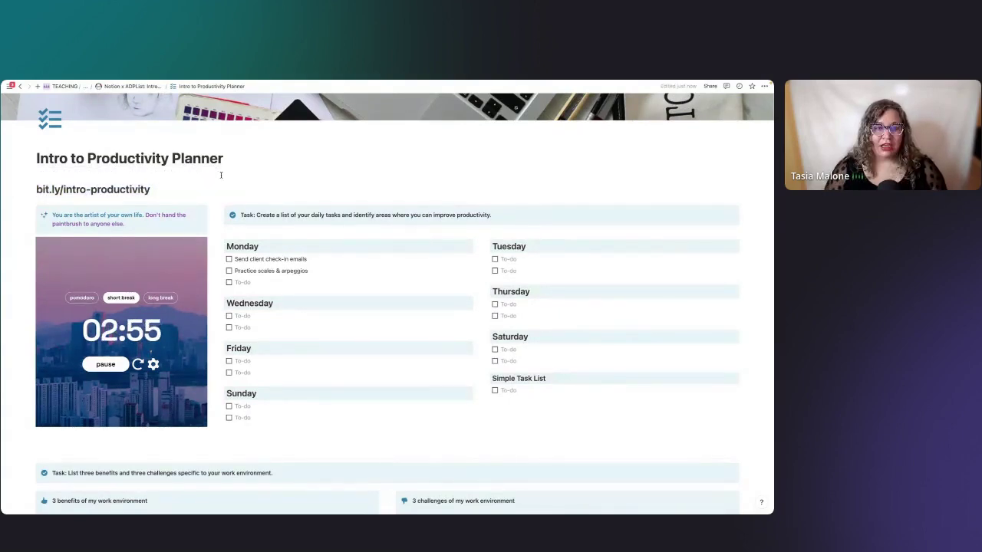
Go back to the "Notion x ADPList: Intro to Personal Productivity" page and reopen the Intro to Productivity Planner from it.
{"action": "left_click", "coordinate": [131, 86]}
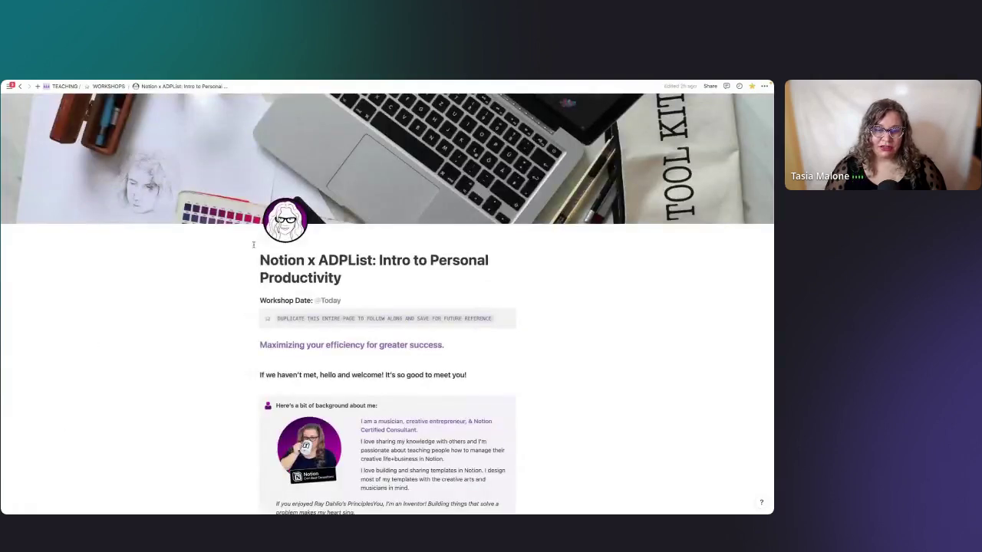
{"action": "scroll", "coordinate": [535, 145], "scroll_direction": "down", "scroll_amount": 15}
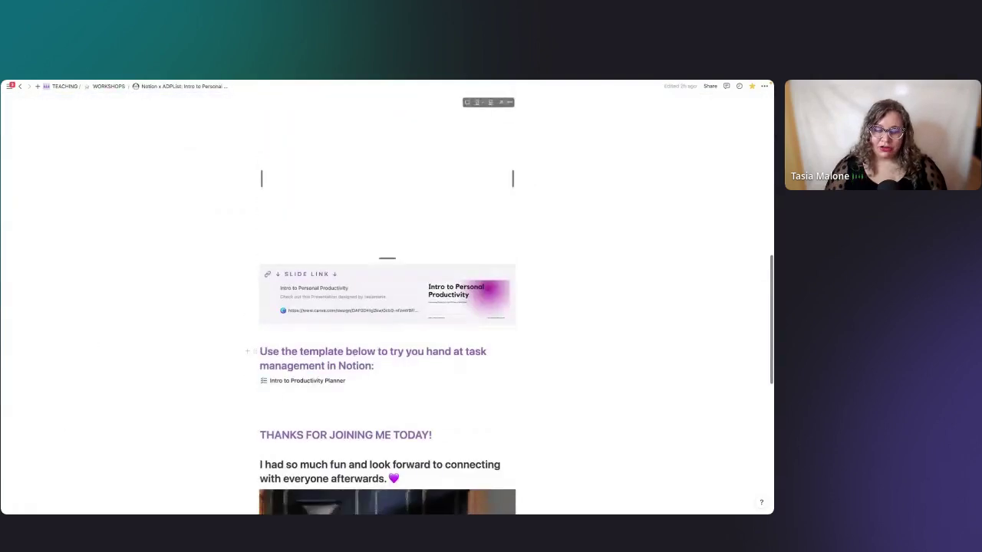
{"action": "left_click", "coordinate": [291, 380]}
{"action": "scroll", "coordinate": [422, 283], "scroll_direction": "down", "scroll_amount": 2}
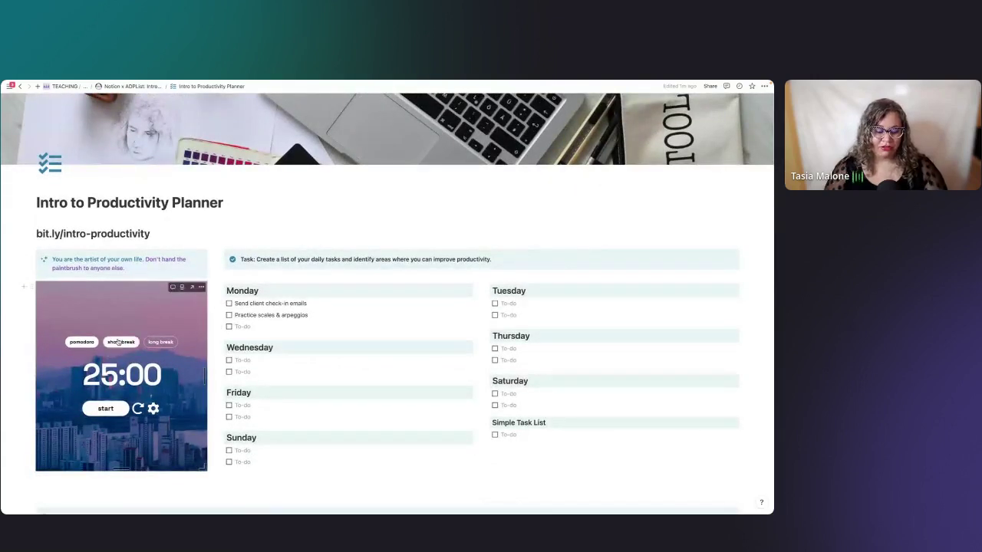
Switch the embedded timer to short break, highlight the daily tasks instruction, and start the countdown.
{"action": "left_click", "coordinate": [119, 343]}
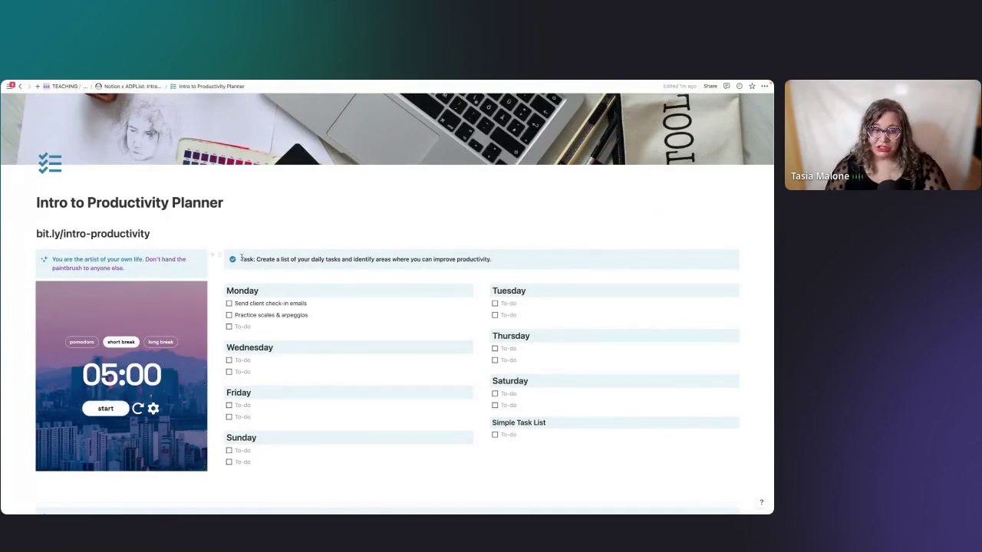
{"action": "triple_click", "coordinate": [506, 258]}
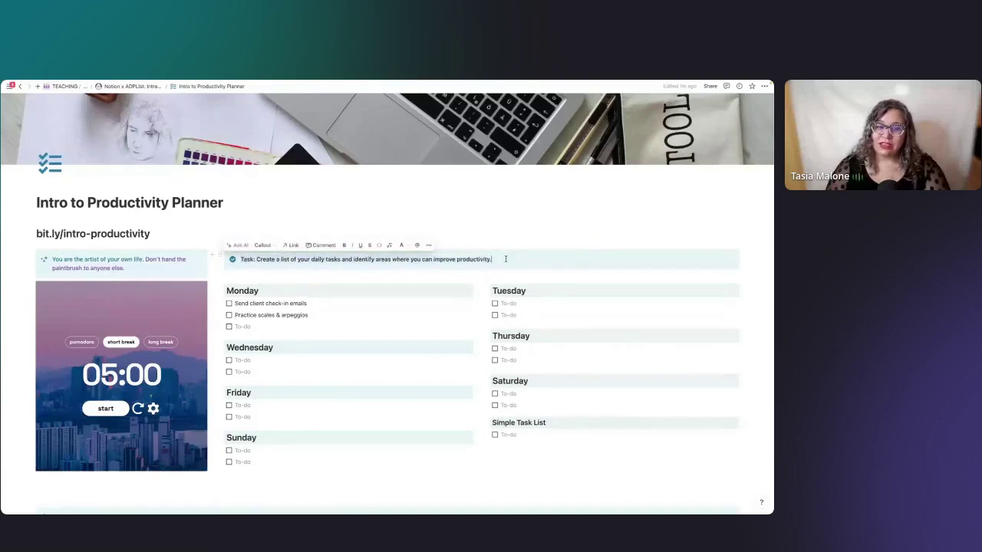
{"action": "left_click", "coordinate": [505, 259]}
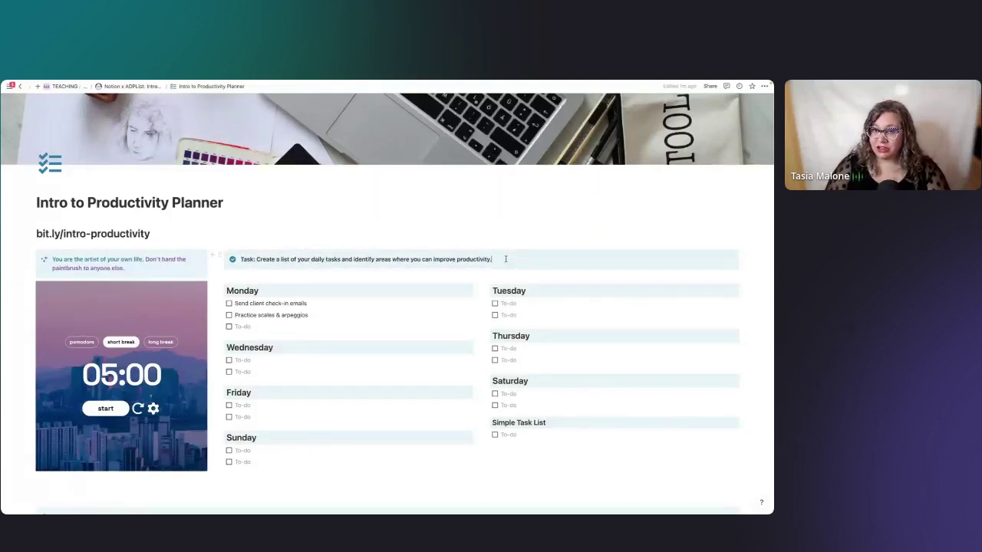
{"action": "left_click", "coordinate": [105, 409]}
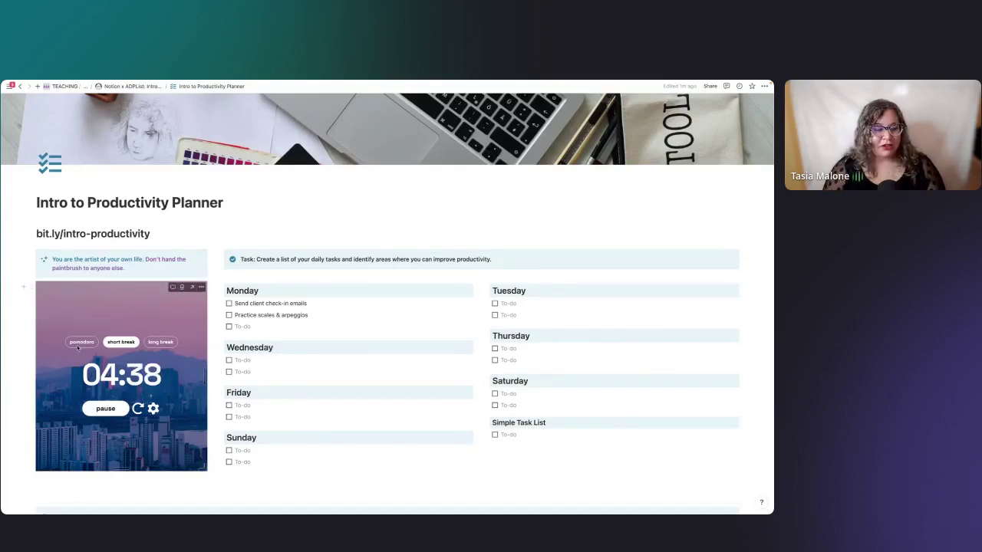
View the embedded timer's original studywithme.io page in the browser and return to the planner in Notion.
{"action": "left_click", "coordinate": [192, 289]}
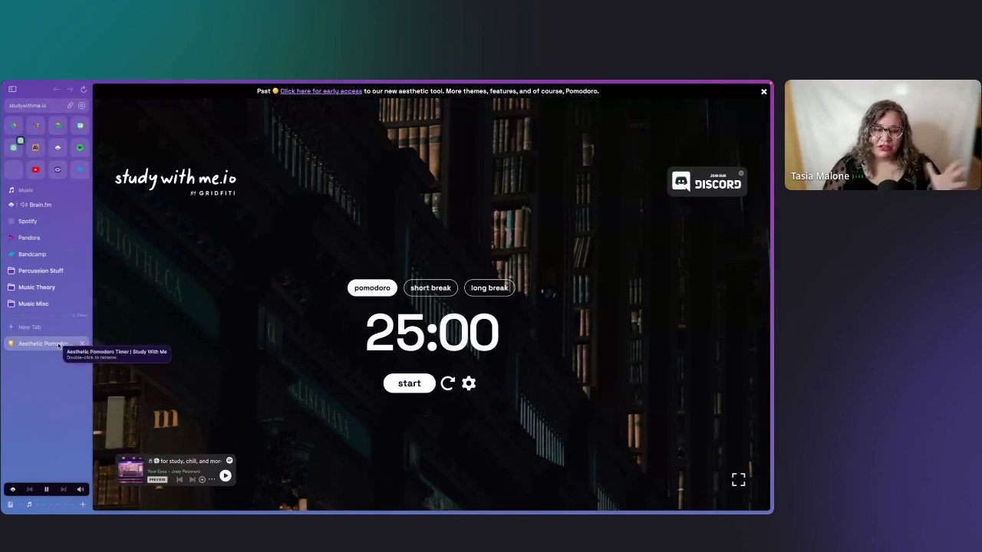
{"action": "key", "text": "ctrl+Left"}
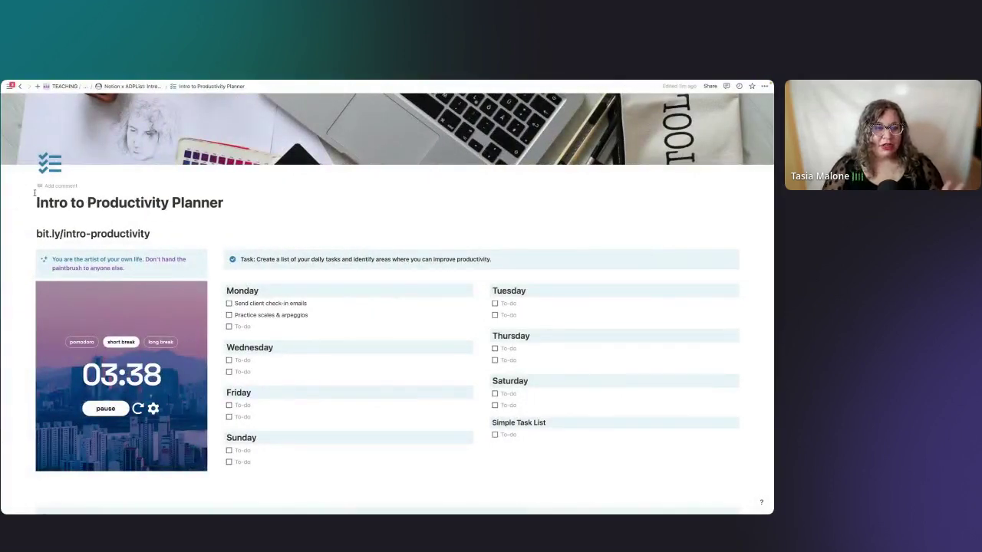
{"action": "left_click_drag", "start_coordinate": [36, 203], "coordinate": [245, 213]}
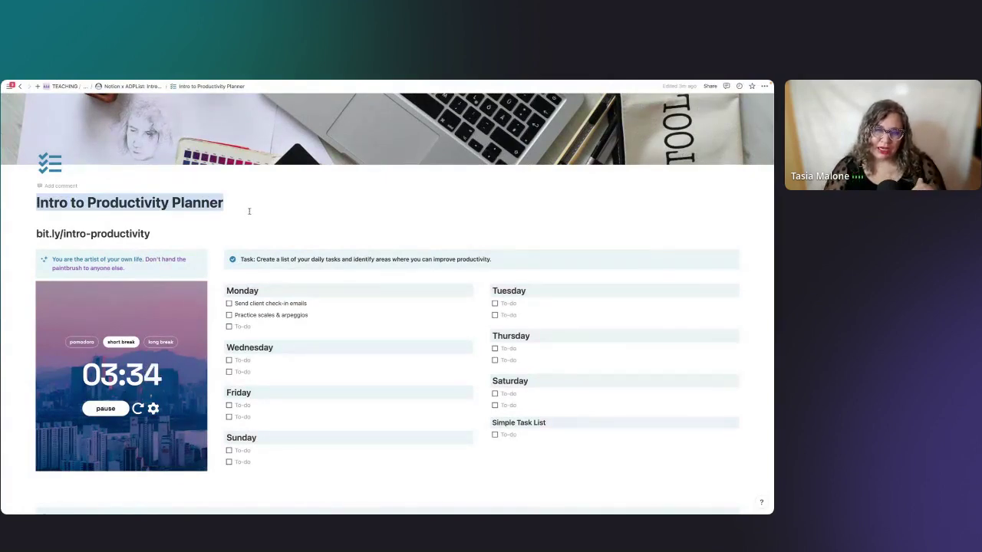
{"action": "left_click", "coordinate": [266, 202]}
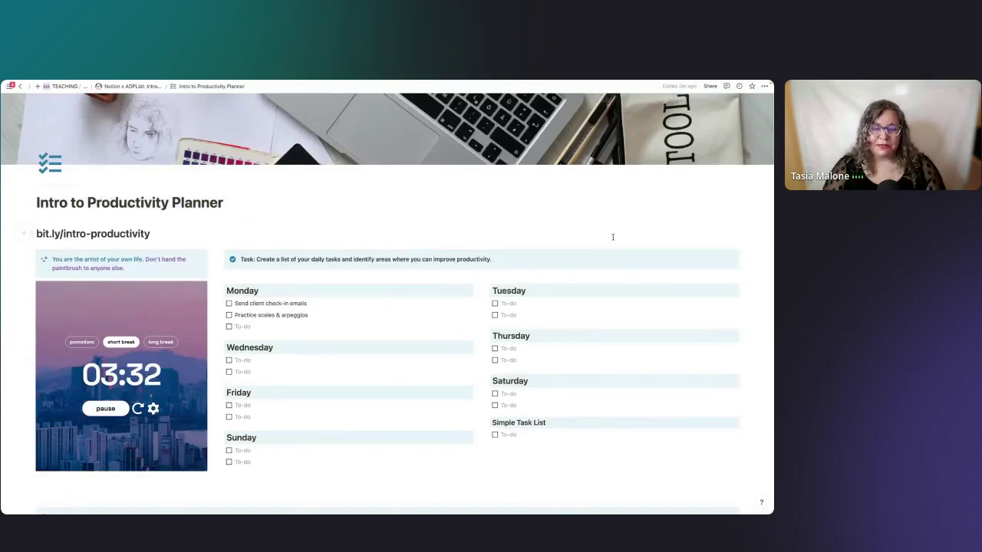
{"action": "scroll", "coordinate": [611, 237], "scroll_direction": "down", "scroll_amount": 1}
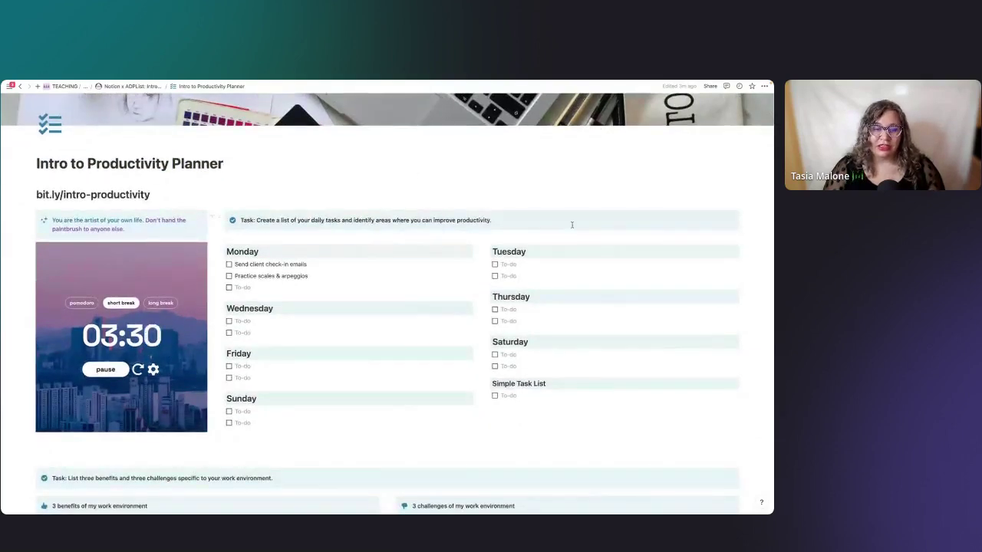
{"action": "scroll", "coordinate": [547, 272], "scroll_direction": "down", "scroll_amount": 1}
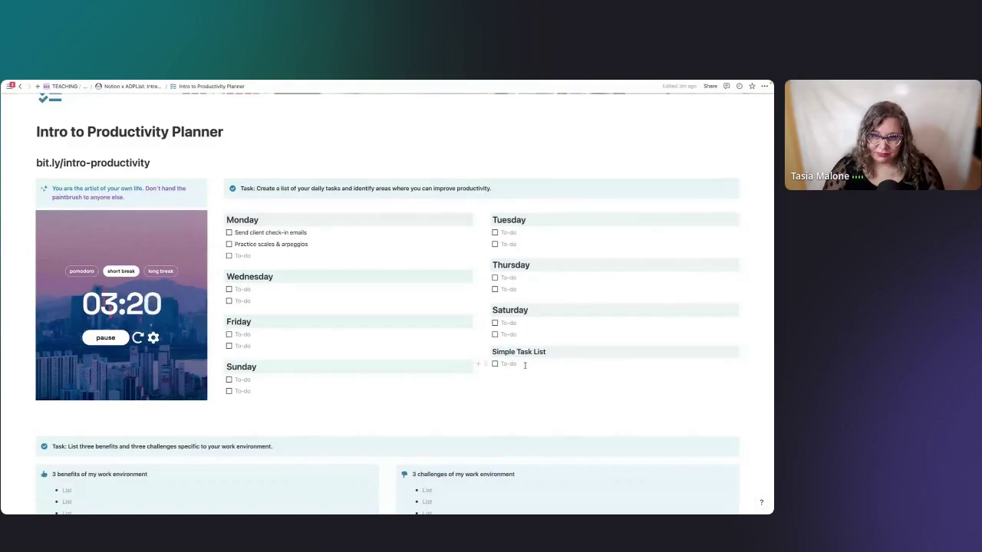
Pause the short break timer and view the block actions for Tuesday's first deep work to-do.
{"action": "scroll", "coordinate": [525, 366], "scroll_direction": "up", "scroll_amount": 1}
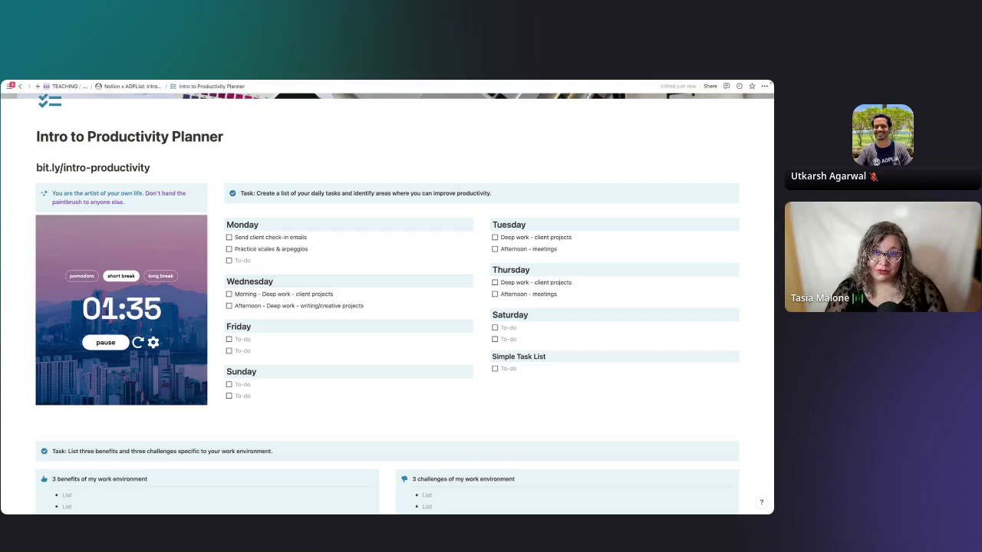
{"action": "left_click", "coordinate": [107, 344]}
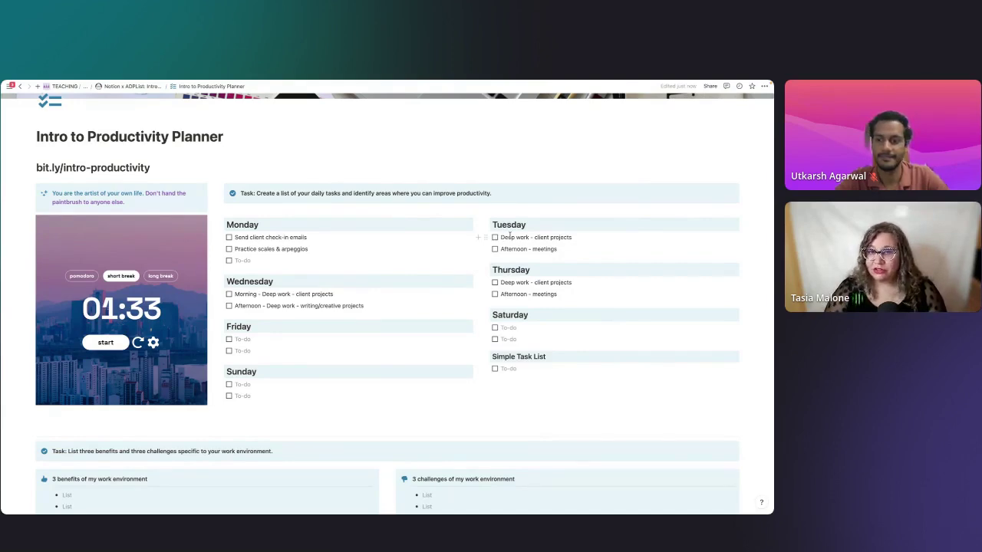
{"action": "scroll", "coordinate": [499, 234], "scroll_direction": "down", "scroll_amount": 1}
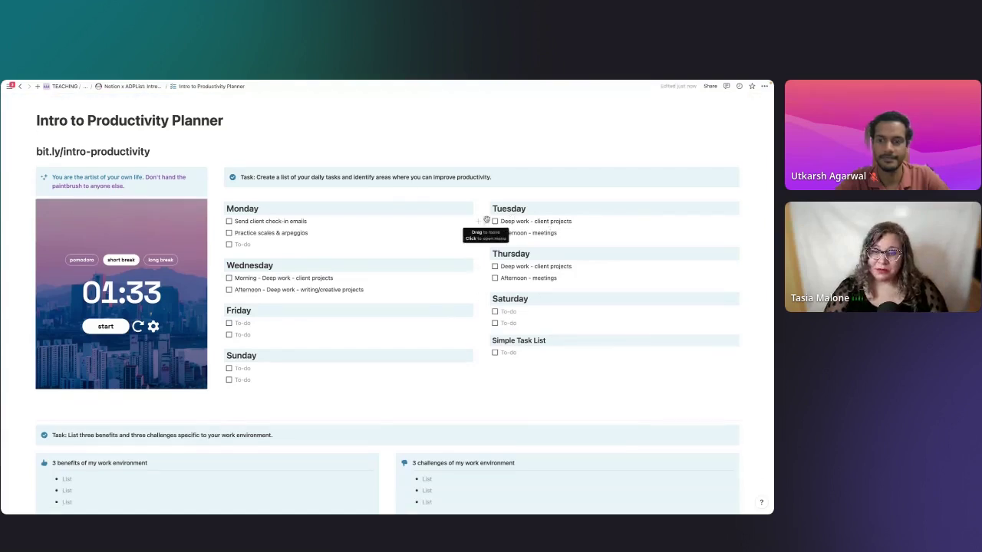
{"action": "left_click", "coordinate": [485, 221]}
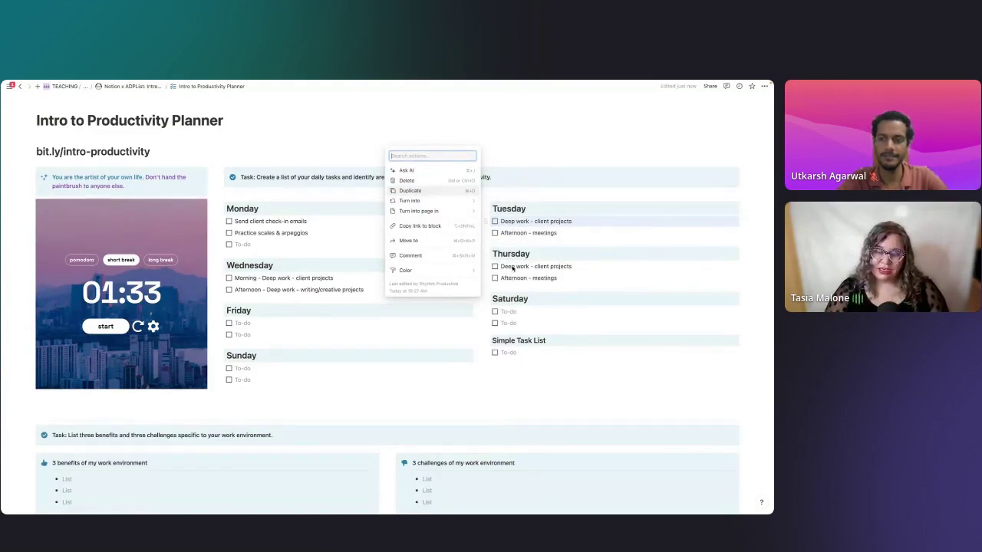
{"action": "key", "text": "Escape"}
Switch to the slide presentation and advance to the Benefits and Challenges slide.
{"action": "scroll", "coordinate": [513, 276], "scroll_direction": "down", "scroll_amount": 2}
{"action": "key", "text": "alt+Tab"}
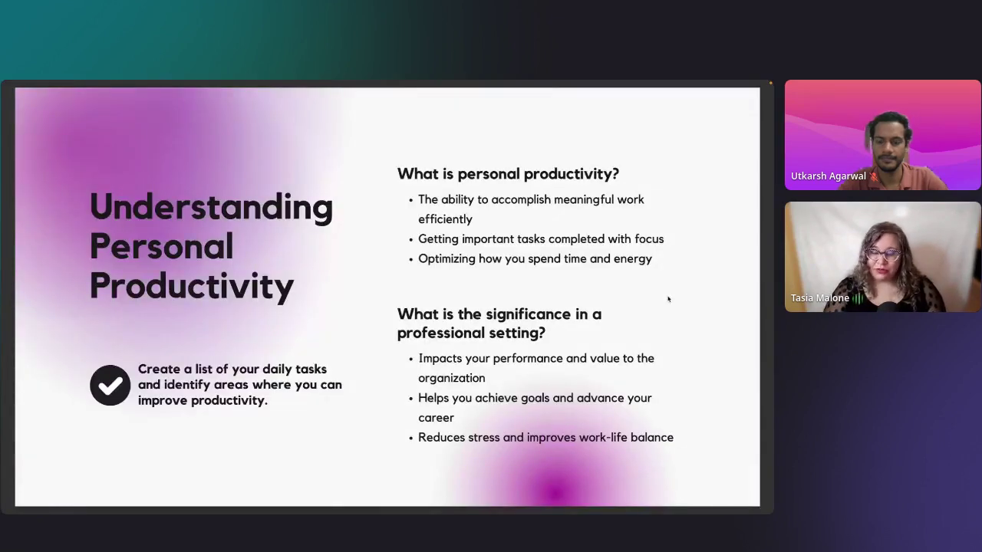
{"action": "key", "text": "Right"}
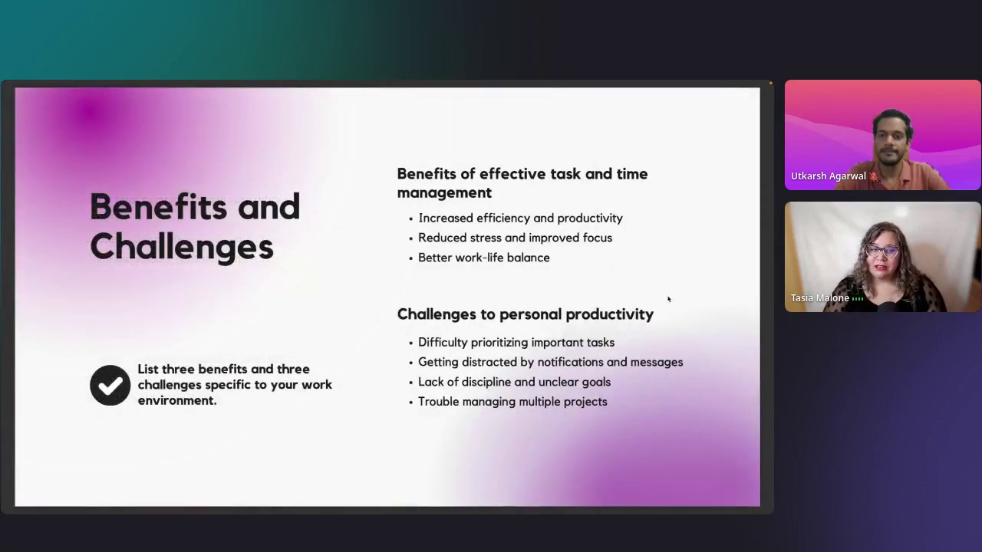
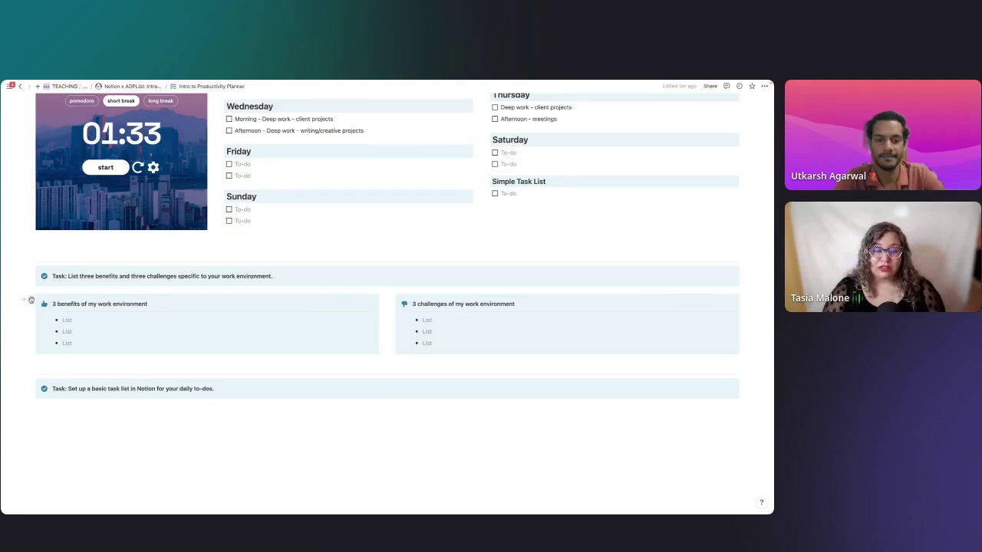
Select the benefits callout in the Notion planner and view the block types its first bullet can be turned into.
{"action": "left_click", "coordinate": [32, 300]}
{"action": "left_click", "coordinate": [185, 305]}
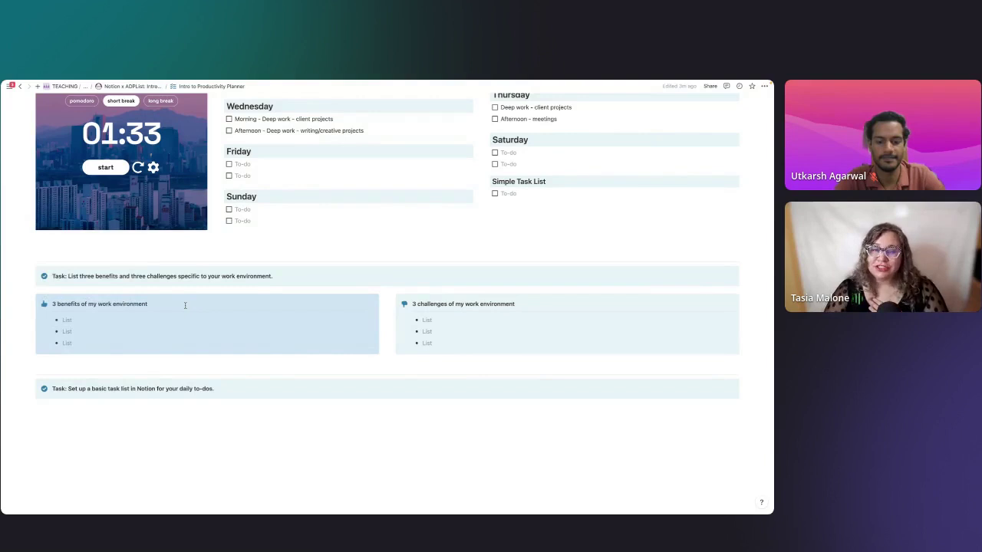
{"action": "left_click", "coordinate": [188, 306]}
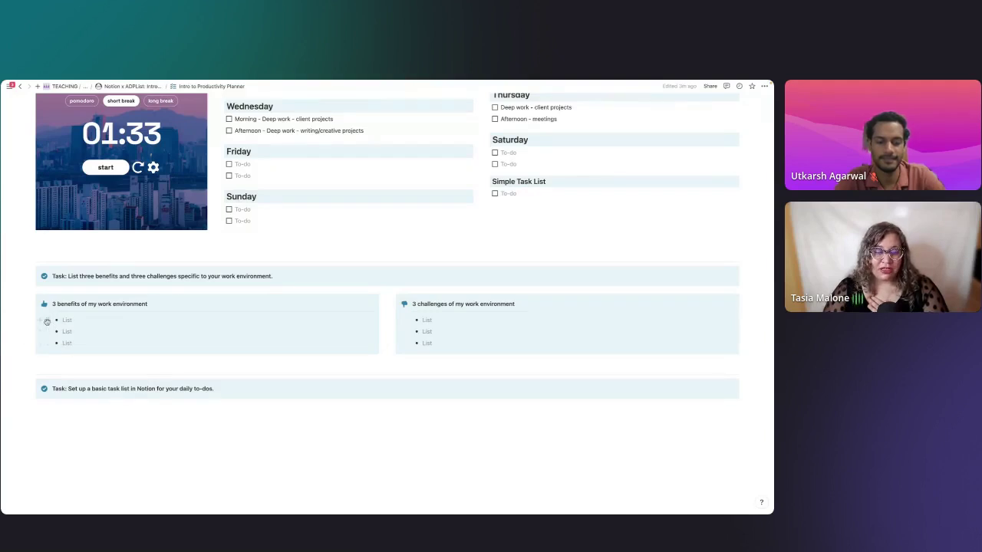
{"action": "left_click", "coordinate": [46, 320]}
{"action": "mouse_move", "coordinate": [94, 290]}
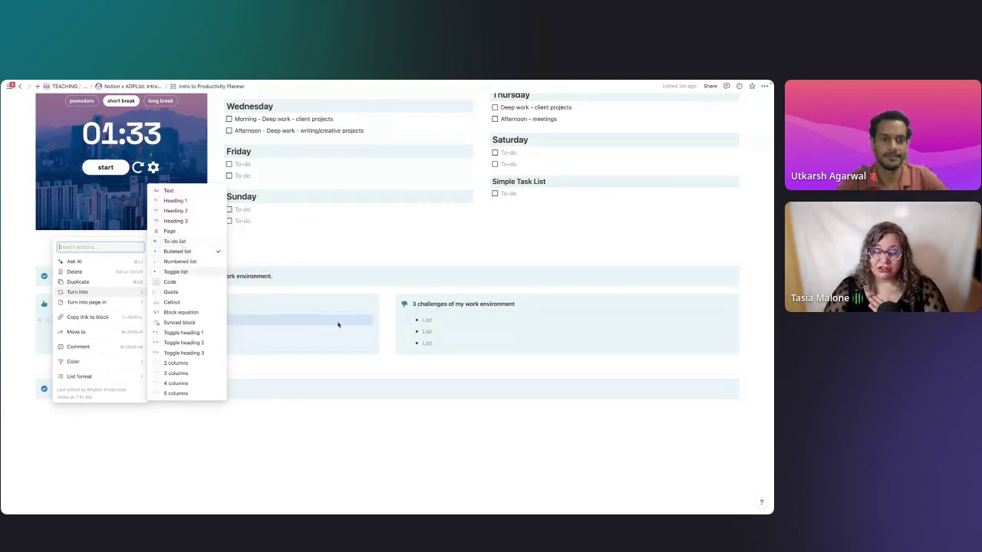
{"action": "left_click", "coordinate": [368, 326]}
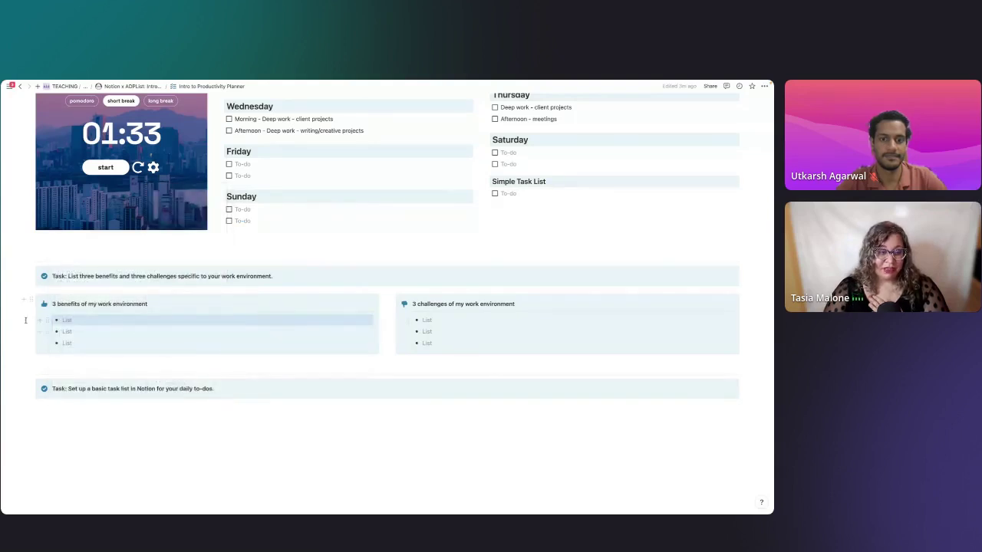
Convert the three bullets under "3 benefits of my work environment" into a numbered list.
{"action": "left_click_drag", "start_coordinate": [25, 321], "coordinate": [76, 341]}
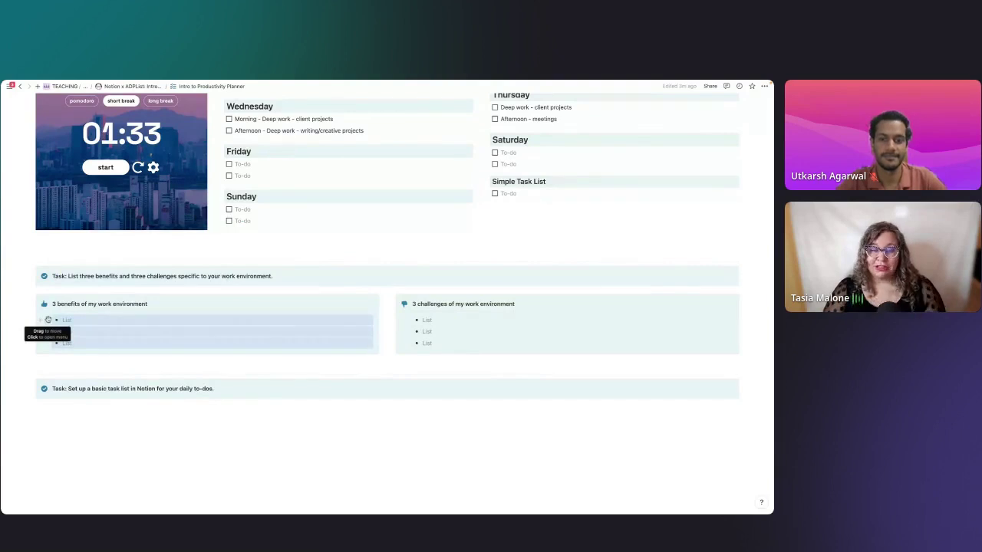
{"action": "left_click", "coordinate": [48, 320]}
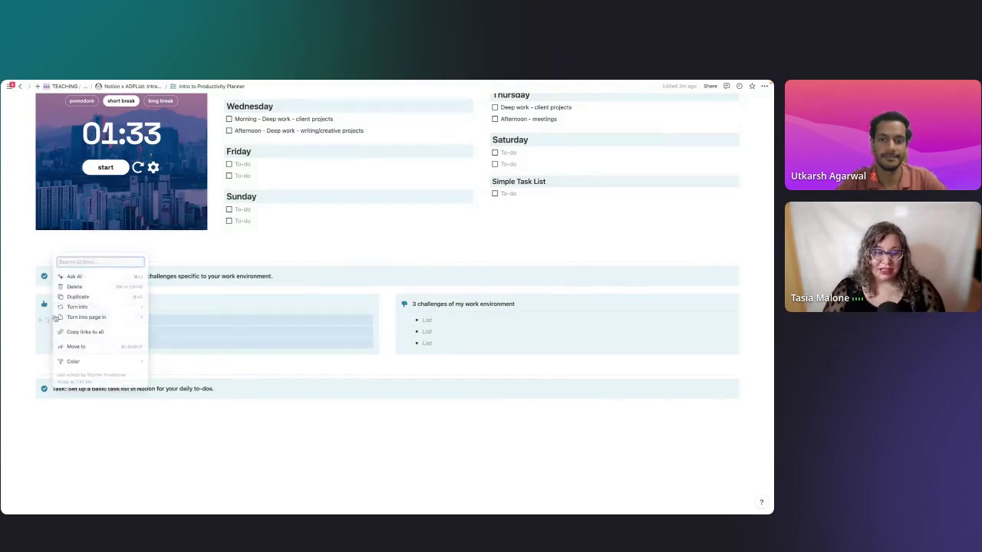
{"action": "mouse_move", "coordinate": [84, 307]}
{"action": "left_click", "coordinate": [188, 292]}
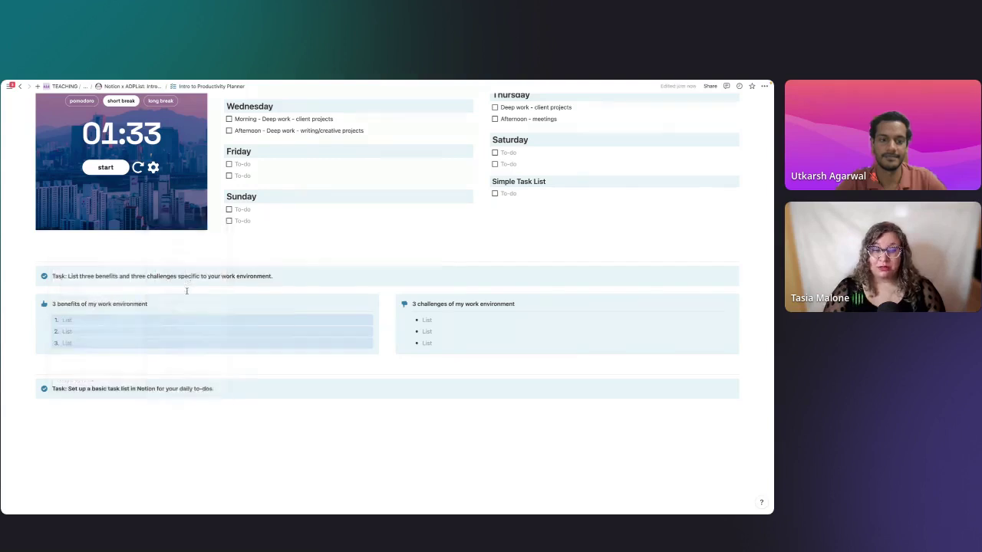
{"action": "left_click", "coordinate": [84, 320]}
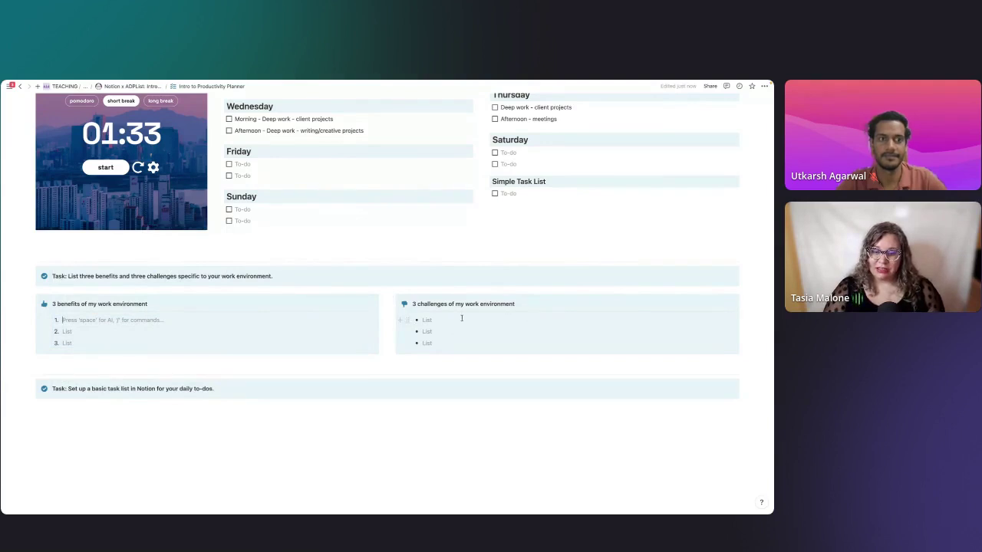
Convert the three bullets under "3 challenges of my work environment" into a numbered list.
{"action": "left_click_drag", "start_coordinate": [666, 316], "coordinate": [437, 345]}
{"action": "left_click", "coordinate": [406, 320]}
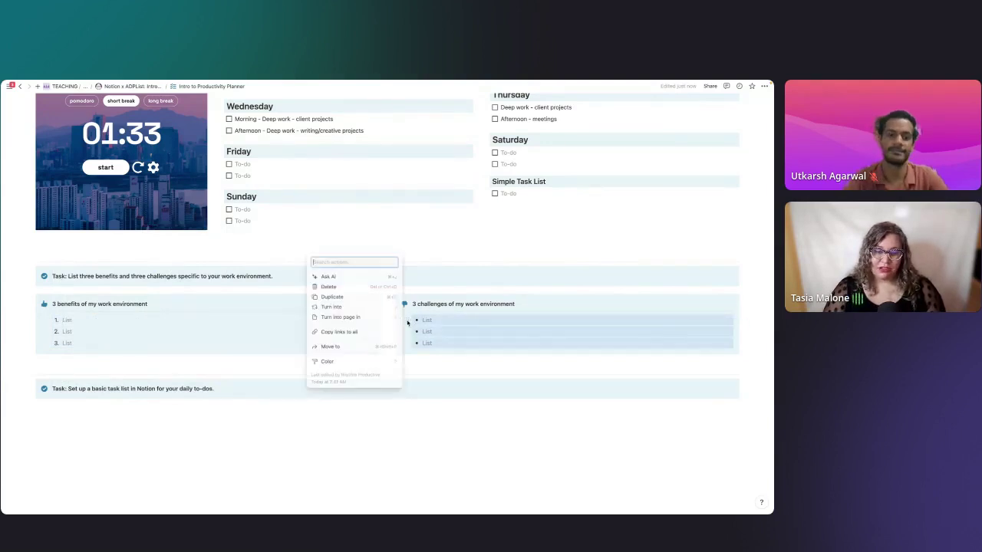
{"action": "mouse_move", "coordinate": [349, 307]}
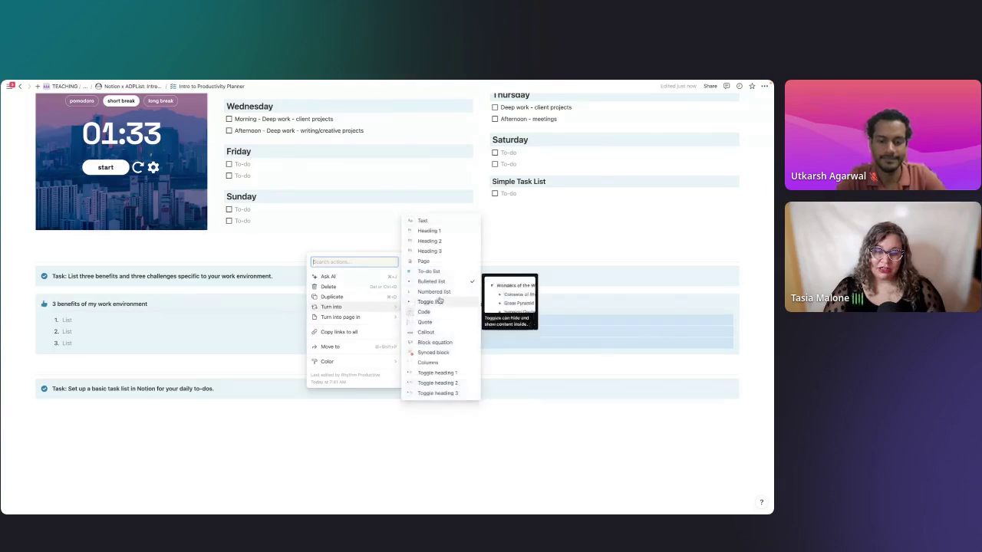
{"action": "left_click", "coordinate": [434, 292]}
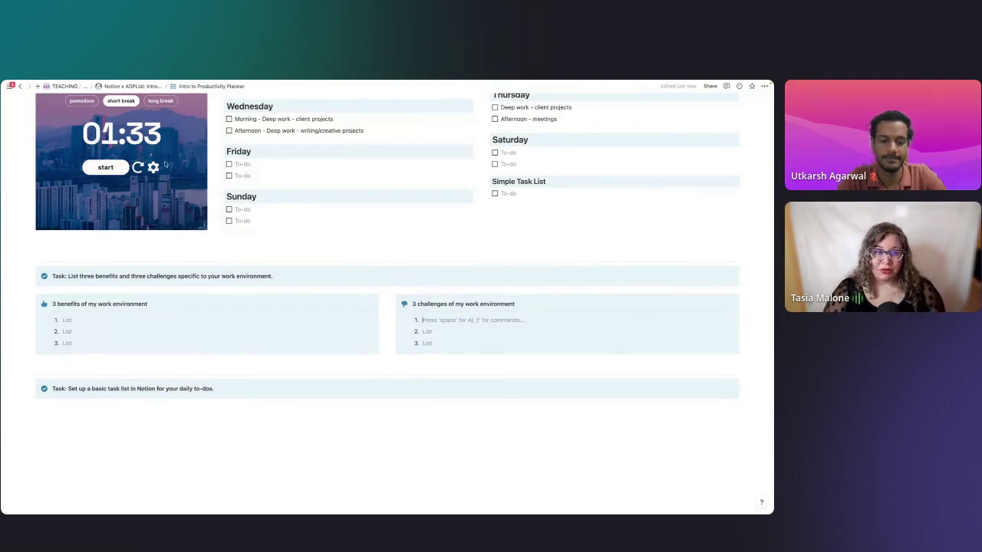
Reset the embedded short break timer and start its countdown again.
{"action": "left_click", "coordinate": [137, 167]}
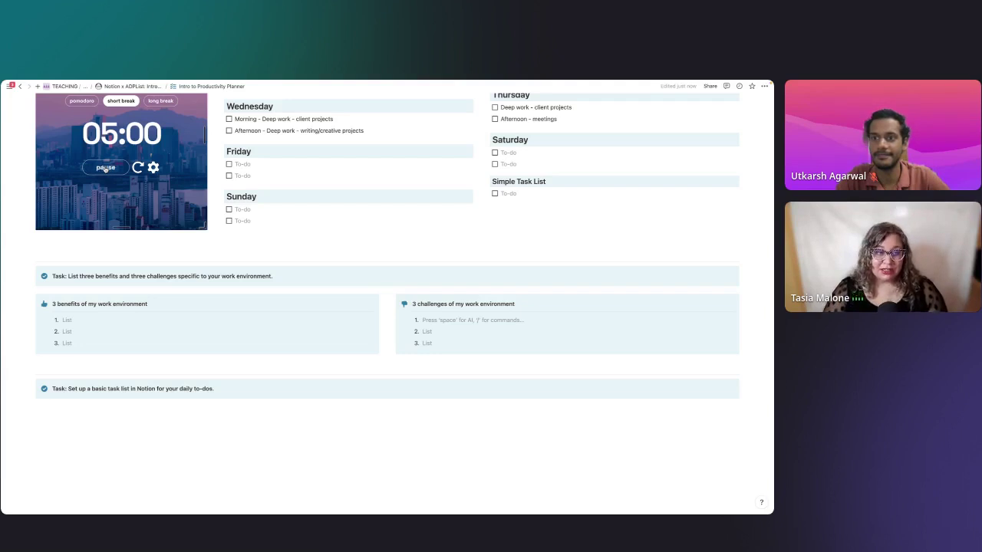
{"action": "left_click", "coordinate": [106, 168]}
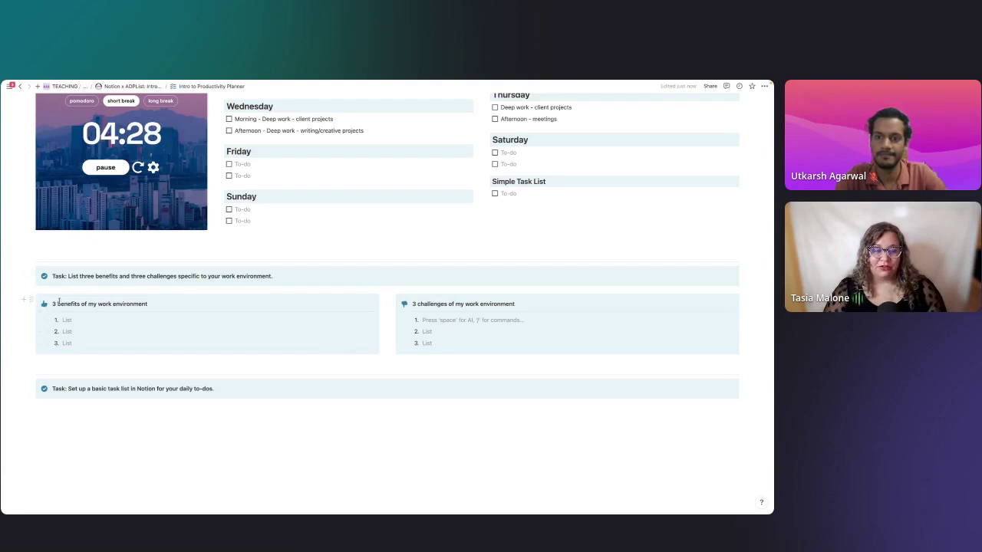
View the block actions of the benefits callout, the challenges callout and the task callout above them.
{"action": "left_click", "coordinate": [33, 301]}
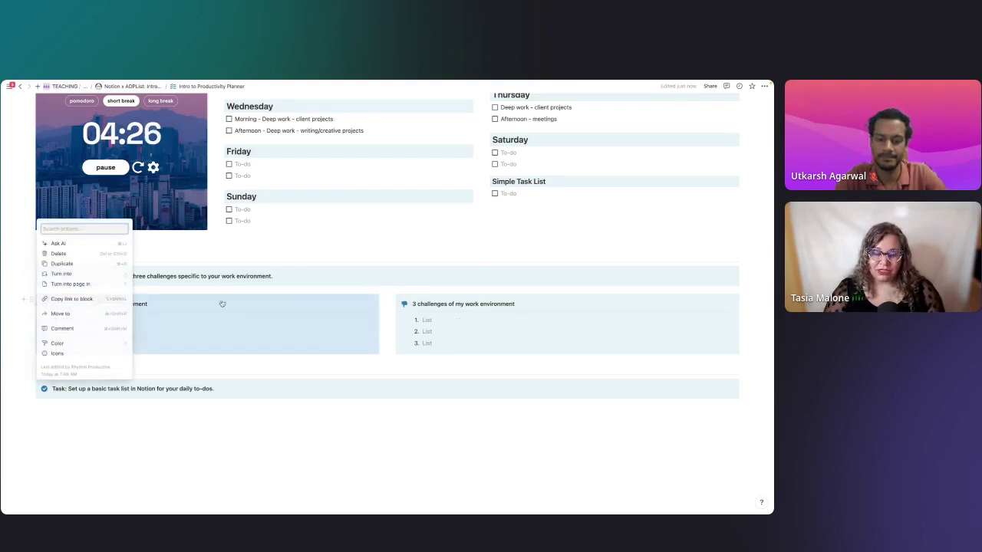
{"action": "key", "text": "Escape"}
{"action": "left_click", "coordinate": [391, 299]}
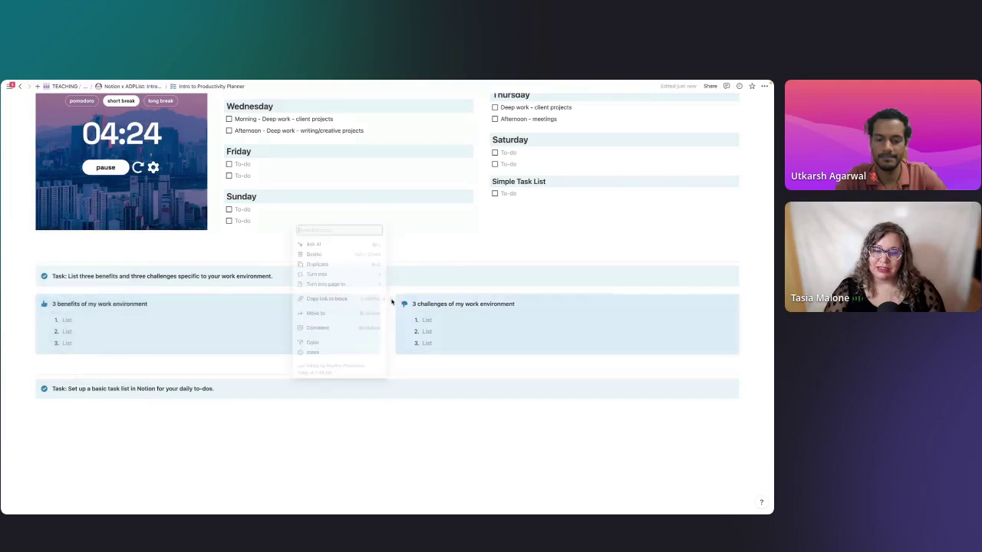
{"action": "key", "text": "Escape"}
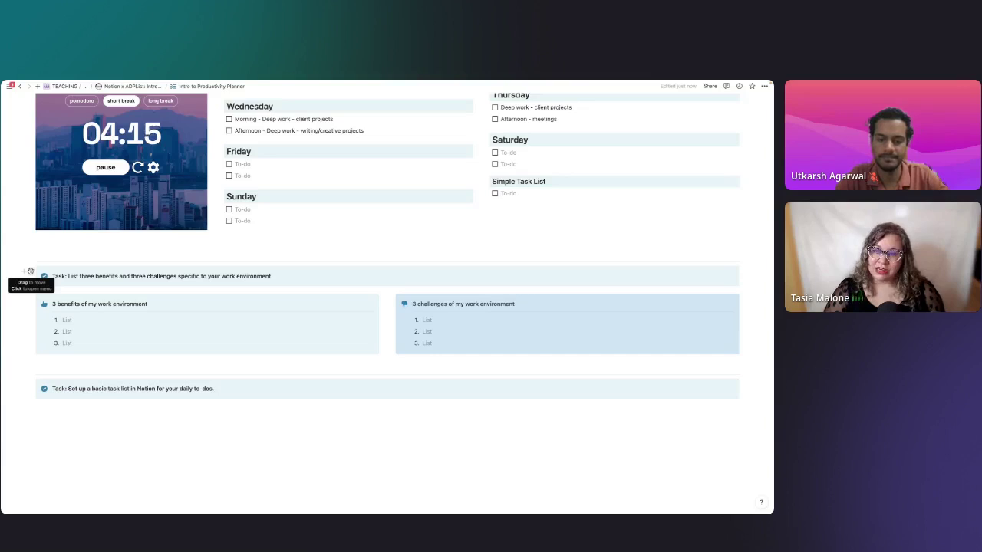
{"action": "left_click", "coordinate": [31, 271]}
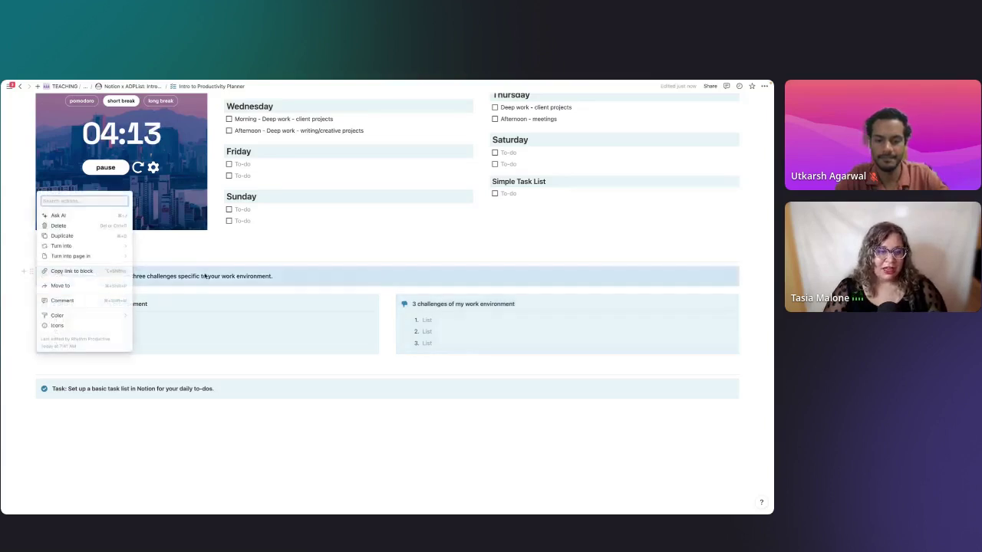
{"action": "left_click", "coordinate": [127, 277]}
Review the weekly planner and view the text and background color options for the benefits callout.
{"action": "scroll", "coordinate": [325, 269], "scroll_direction": "up", "scroll_amount": 5}
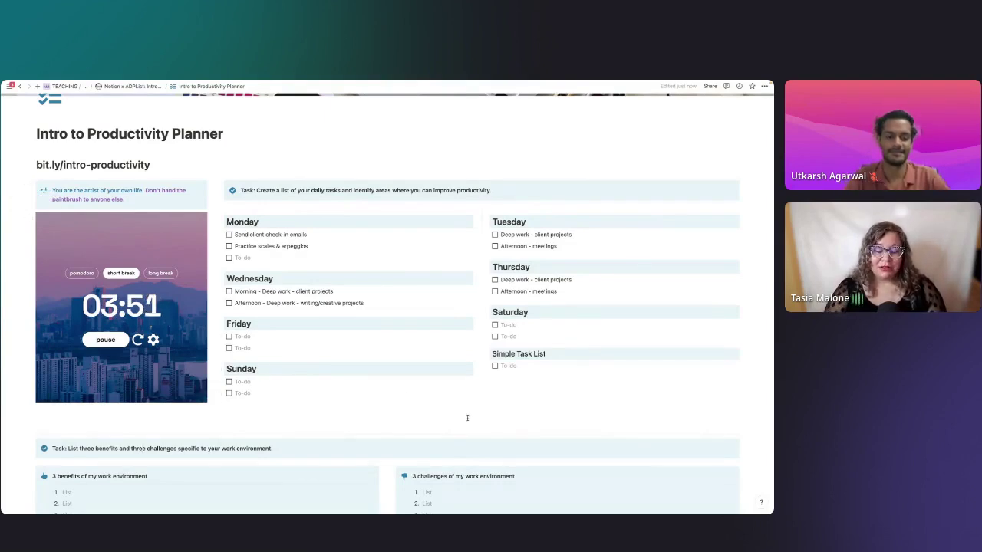
{"action": "scroll", "coordinate": [467, 413], "scroll_direction": "down", "scroll_amount": 1}
{"action": "scroll", "coordinate": [467, 409], "scroll_direction": "down", "scroll_amount": 2}
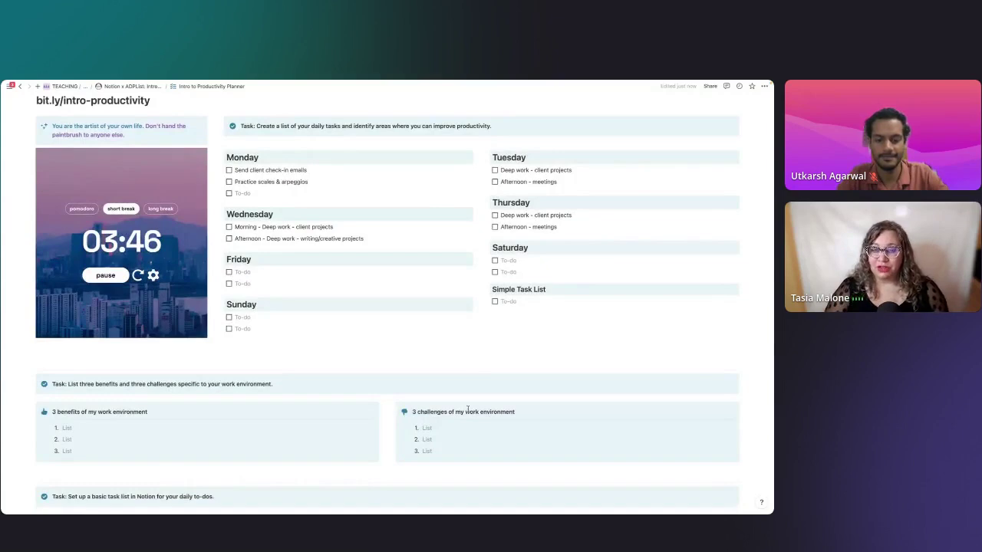
{"action": "scroll", "coordinate": [468, 409], "scroll_direction": "down", "scroll_amount": 3}
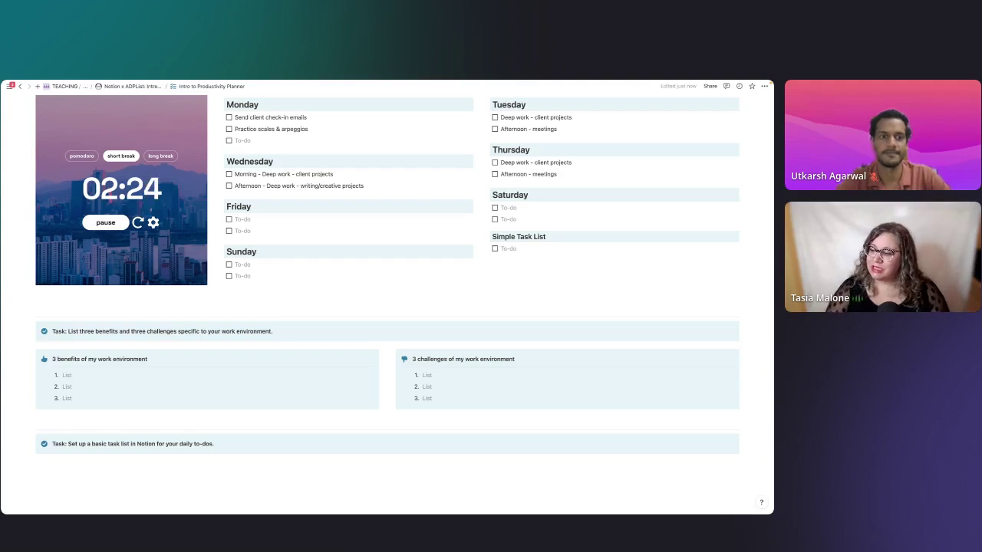
{"action": "scroll", "coordinate": [445, 388], "scroll_direction": "down", "scroll_amount": 1}
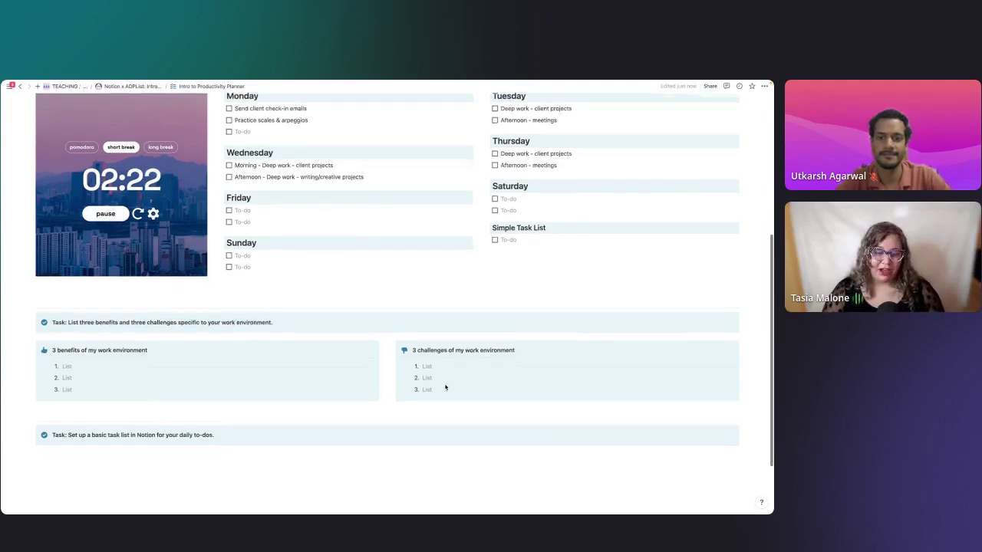
{"action": "scroll", "coordinate": [445, 388], "scroll_direction": "down", "scroll_amount": 3}
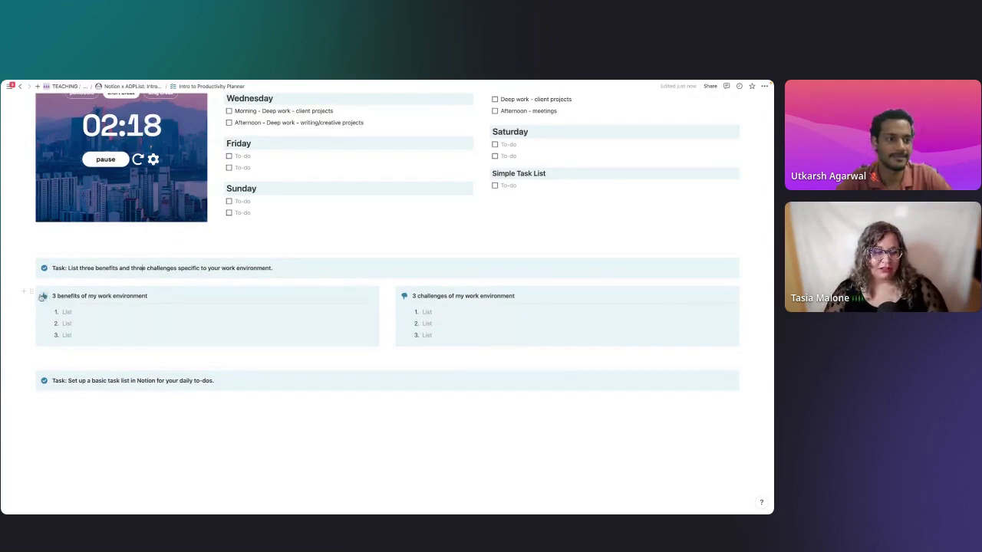
{"action": "left_click", "coordinate": [32, 294]}
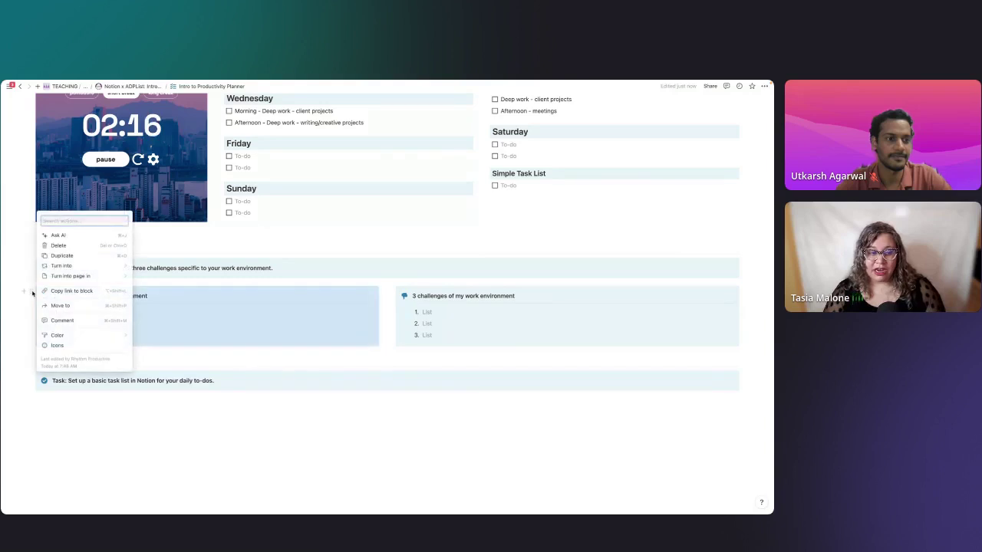
{"action": "mouse_move", "coordinate": [76, 340]}
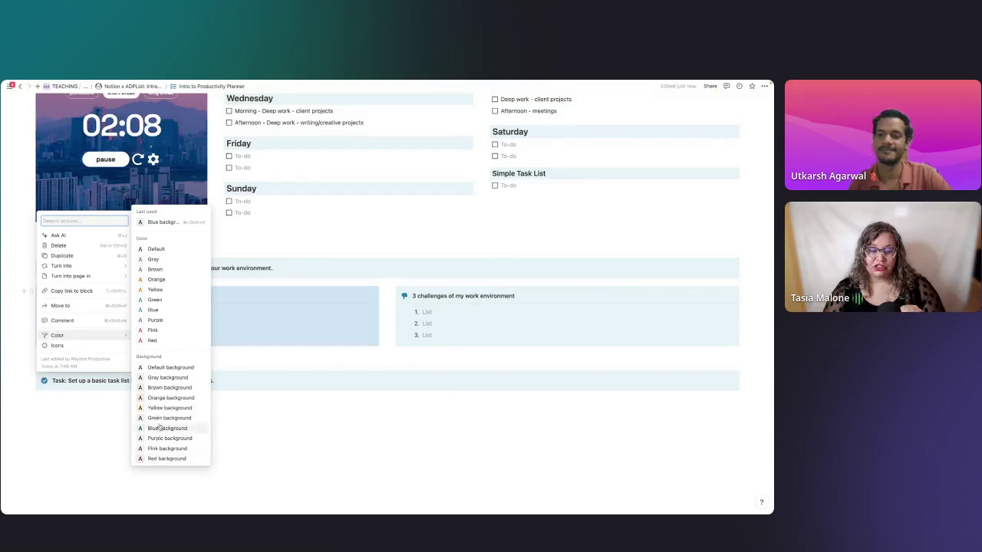
{"action": "left_click", "coordinate": [259, 333]}
Set the benefits callout's icon color to blue and choose the thumbs-up icon for it.
{"action": "left_click", "coordinate": [44, 297]}
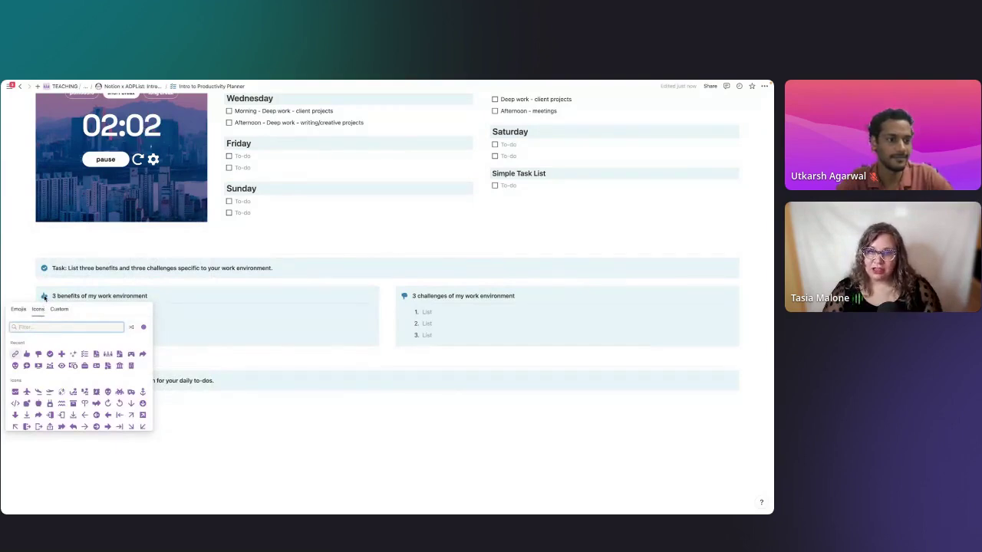
{"action": "left_click", "coordinate": [143, 328]}
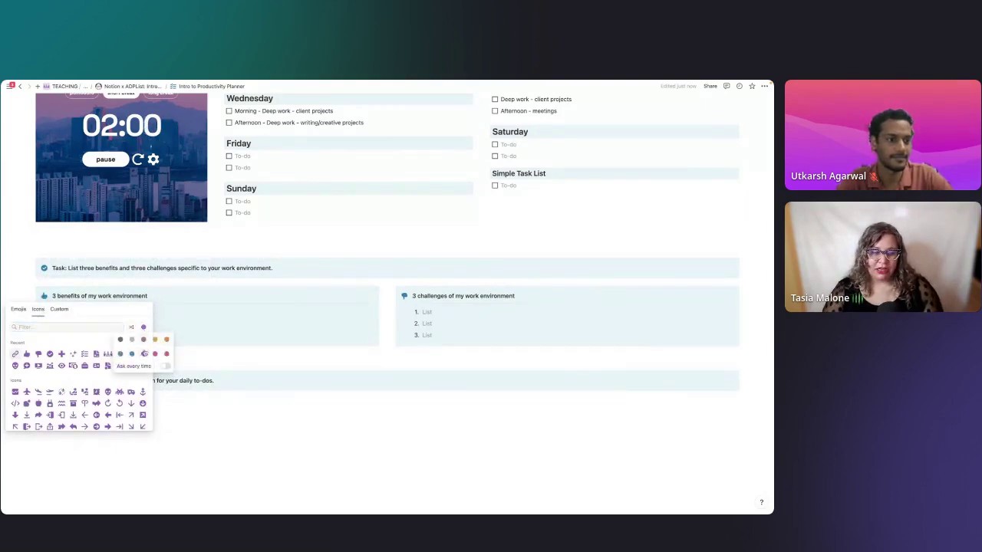
{"action": "left_click", "coordinate": [132, 353]}
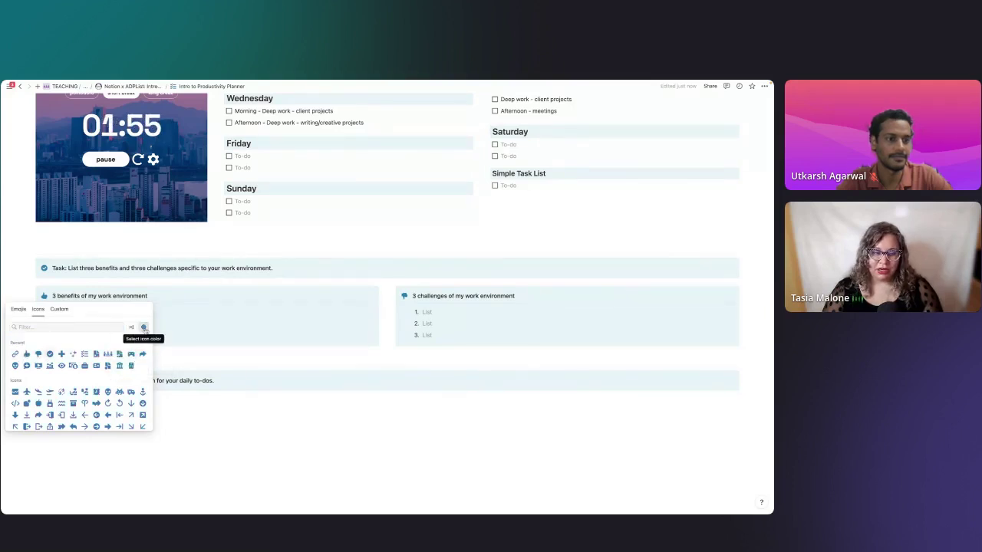
{"action": "left_click", "coordinate": [26, 356]}
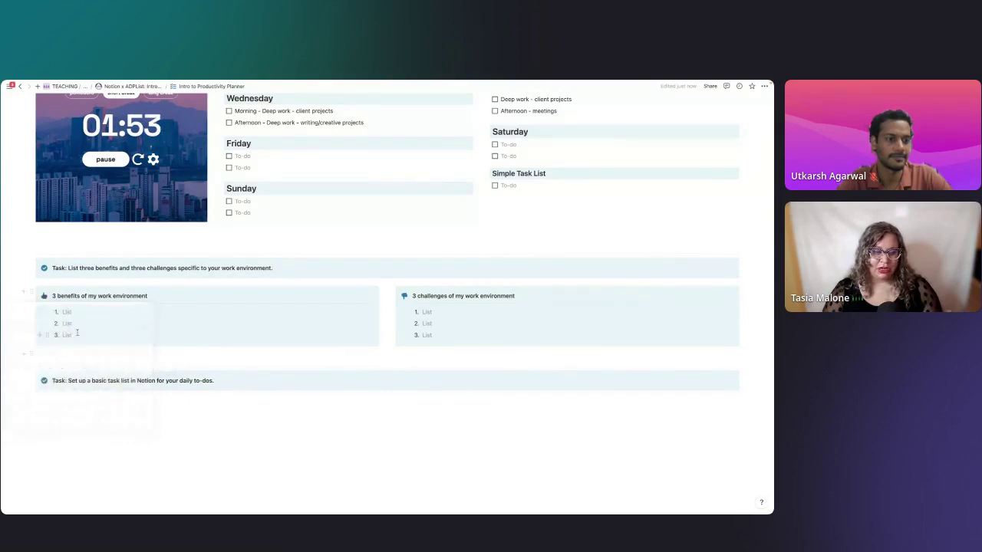
Change the challenges callout's thumbs-down icon to the same dark color as the benefits callout's icon.
{"action": "left_click", "coordinate": [404, 296]}
{"action": "left_click", "coordinate": [364, 354]}
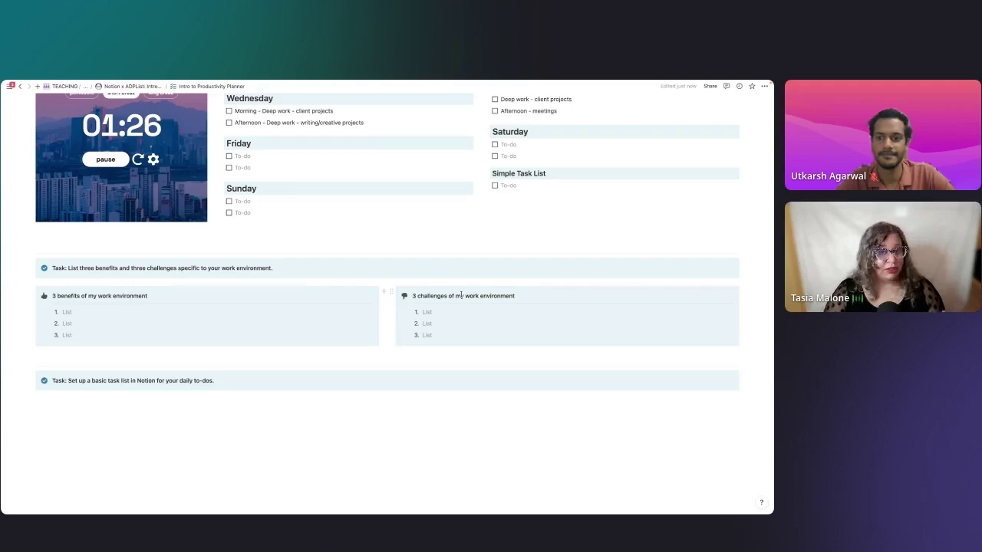
Highlight the bit.ly/intro-productivity link under the page title, clear the selection and return to the benefits and challenges callouts.
{"action": "scroll", "coordinate": [461, 295], "scroll_direction": "up", "scroll_amount": 5}
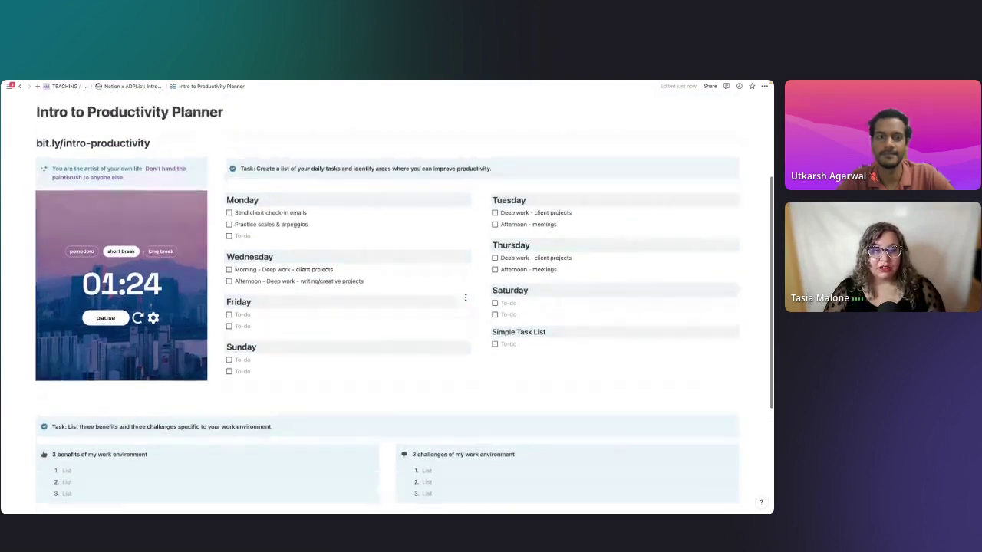
{"action": "left_click_drag", "start_coordinate": [36, 169], "coordinate": [165, 172]}
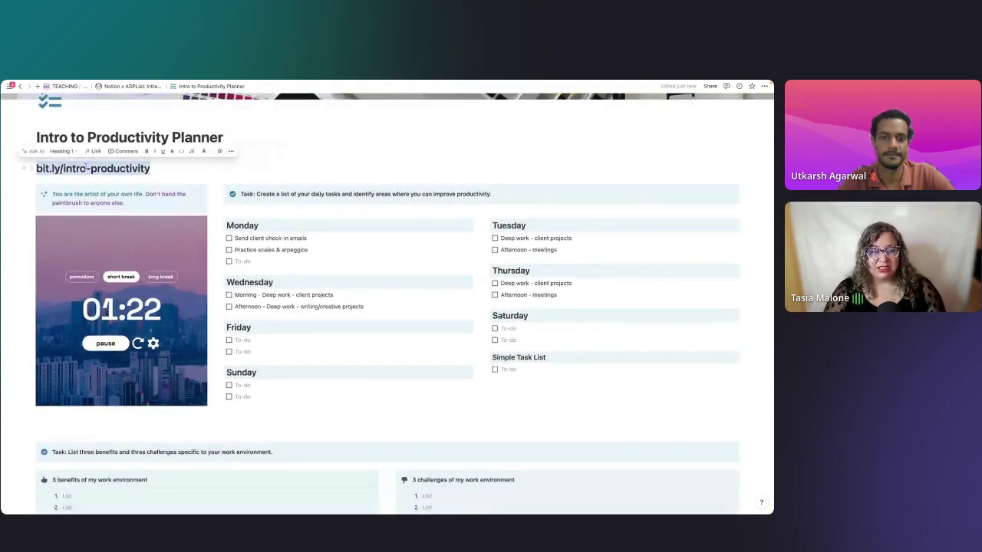
{"action": "left_click", "coordinate": [383, 215]}
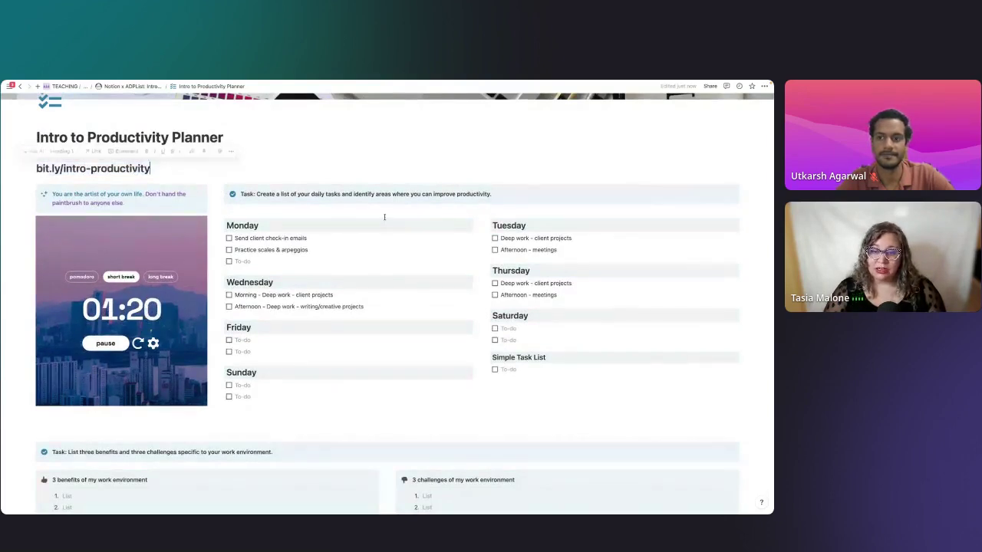
{"action": "scroll", "coordinate": [387, 217], "scroll_direction": "down", "scroll_amount": 5}
{"action": "scroll", "coordinate": [389, 217], "scroll_direction": "down", "scroll_amount": 1}
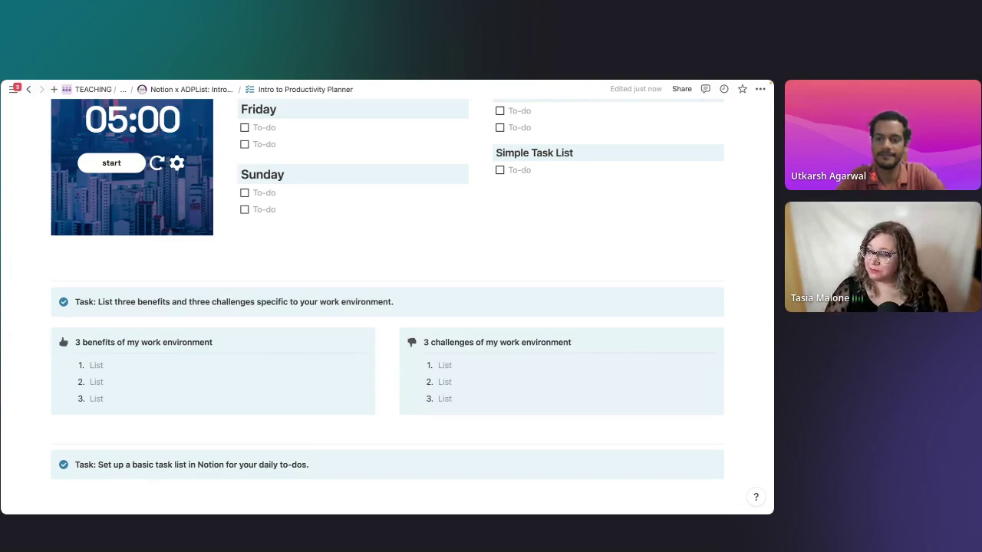
Switch to the slide presentation and advance to the Notion for Productivity slide.
{"action": "key", "text": "ctrl+Left"}
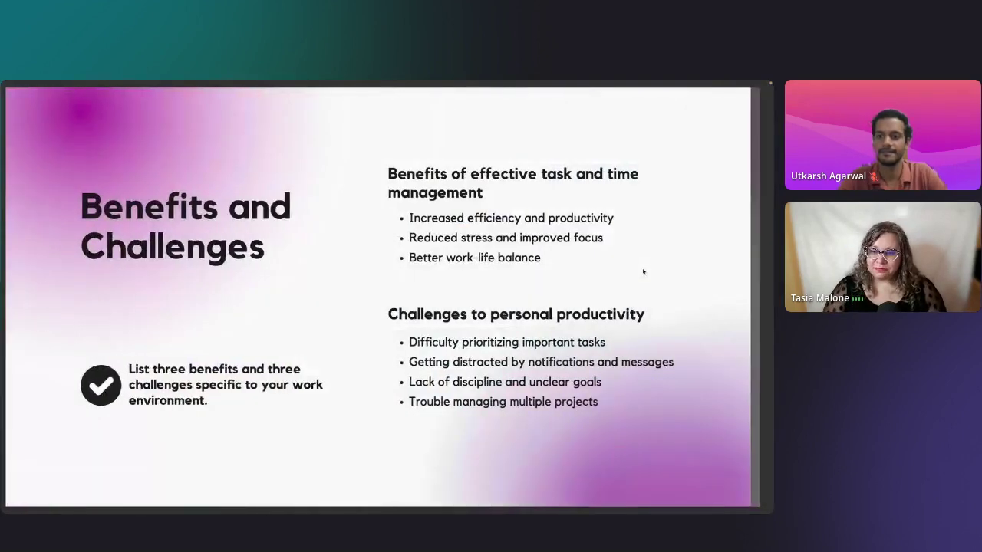
{"action": "key", "text": "Right"}
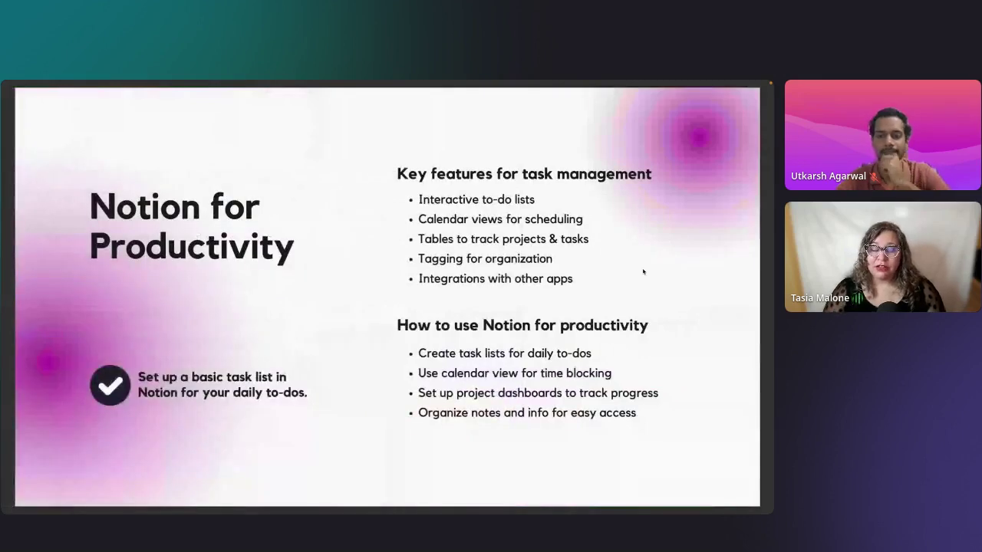
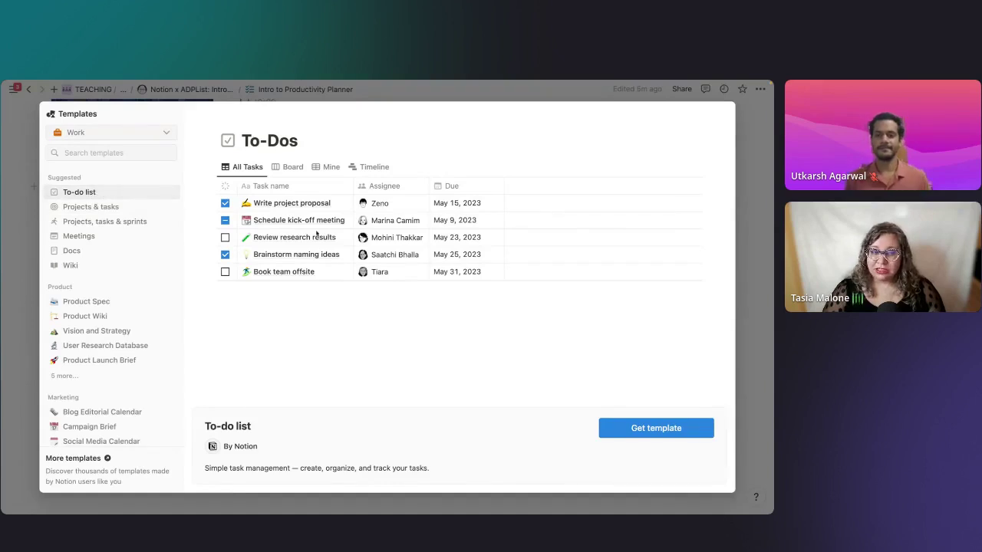
Add Notion's To-do list template to the workspace from the template gallery.
{"action": "left_click", "coordinate": [652, 428]}
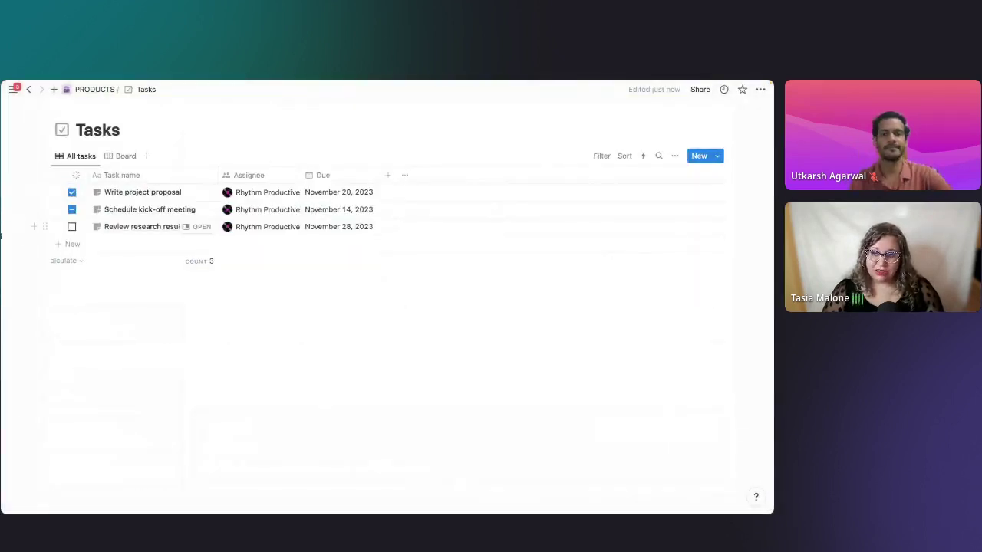
{"action": "mouse_move", "coordinate": [2, 243]}
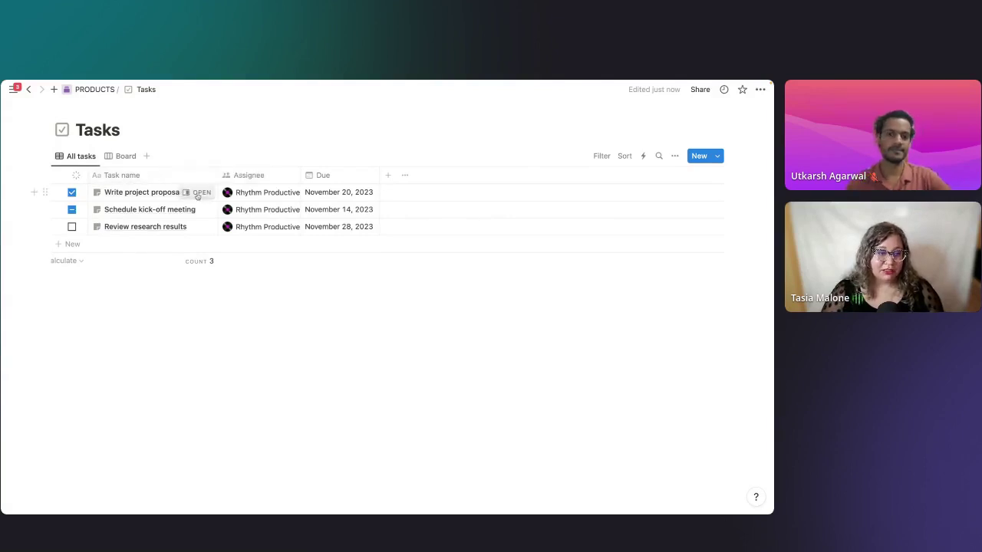
Open the Write project proposal task in side peek, view its status options and close the task.
{"action": "left_click", "coordinate": [197, 192]}
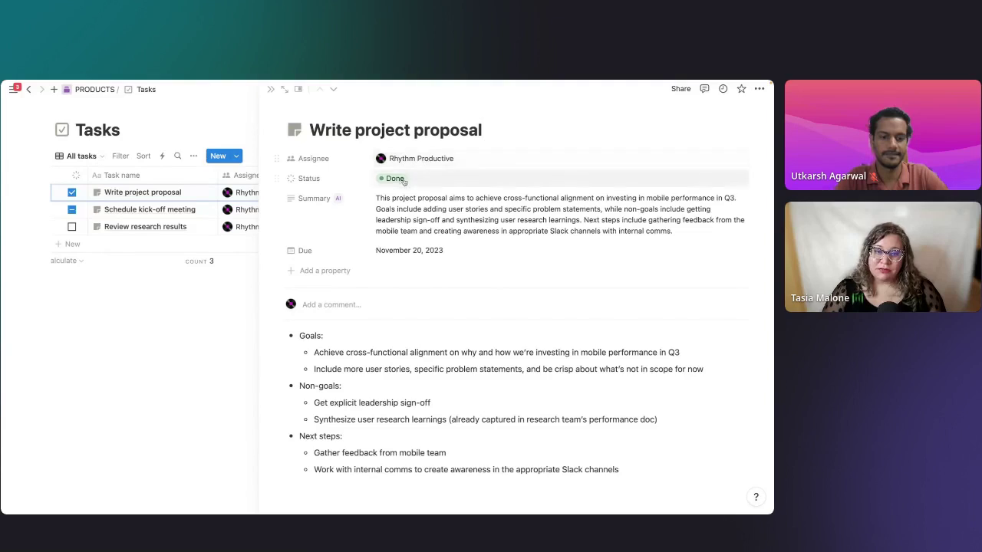
{"action": "left_click", "coordinate": [395, 179]}
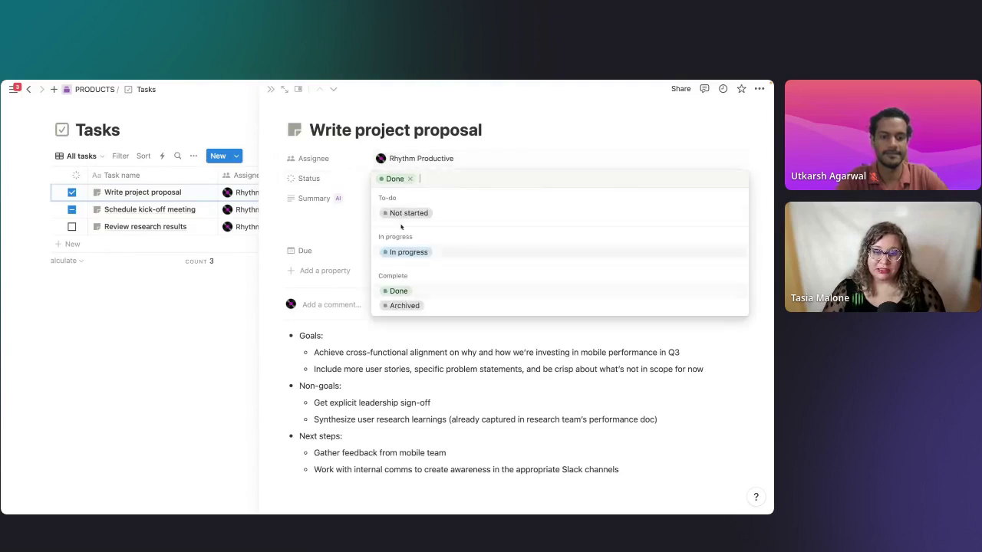
{"action": "key", "text": "Escape"}
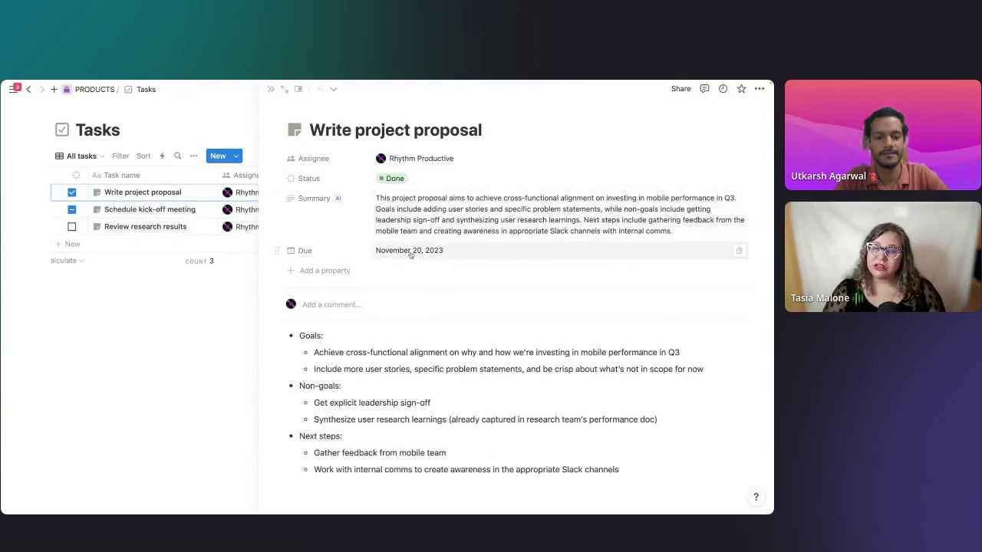
{"action": "left_click", "coordinate": [271, 89]}
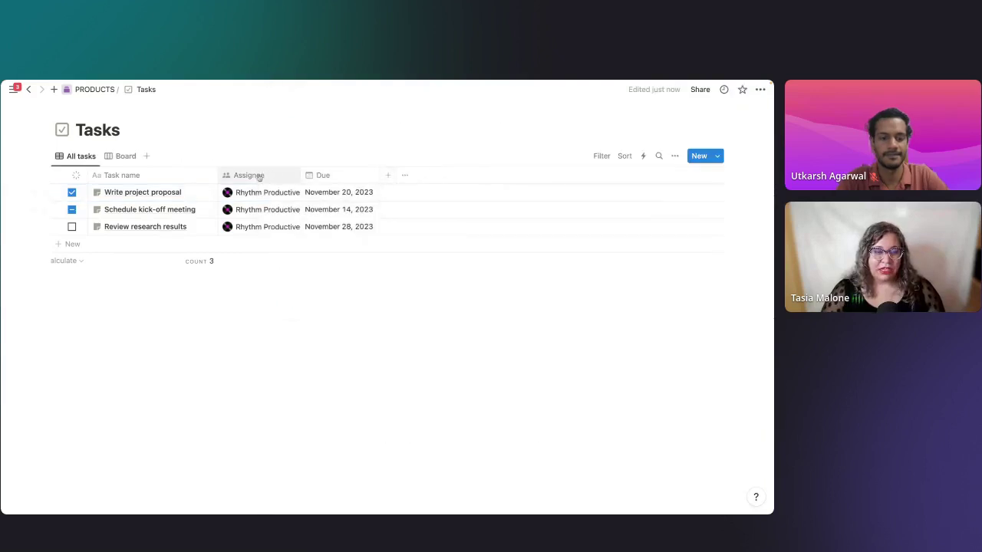
View the suggested properties and property types available for the Tasks database, without adding any.
{"action": "left_click", "coordinate": [390, 177]}
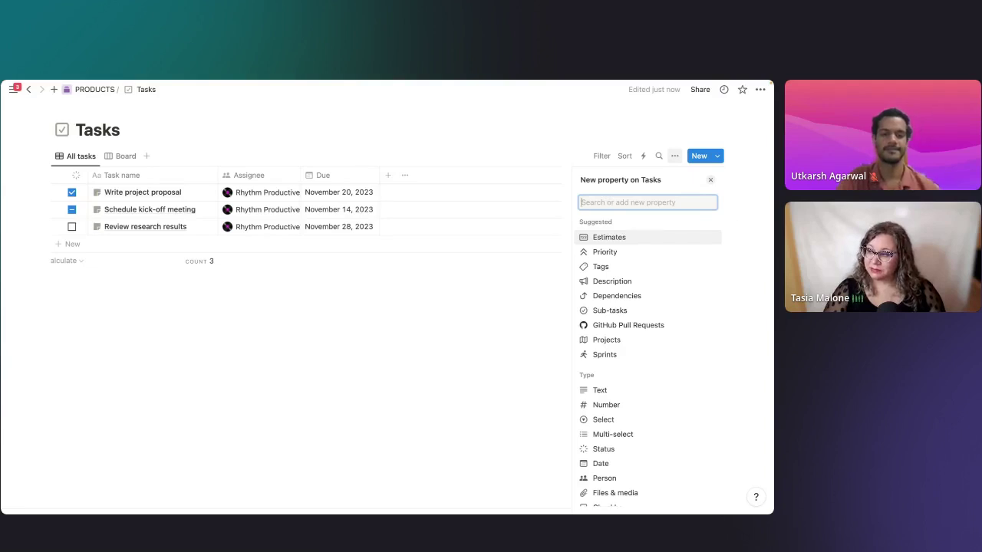
{"action": "left_click", "coordinate": [601, 202]}
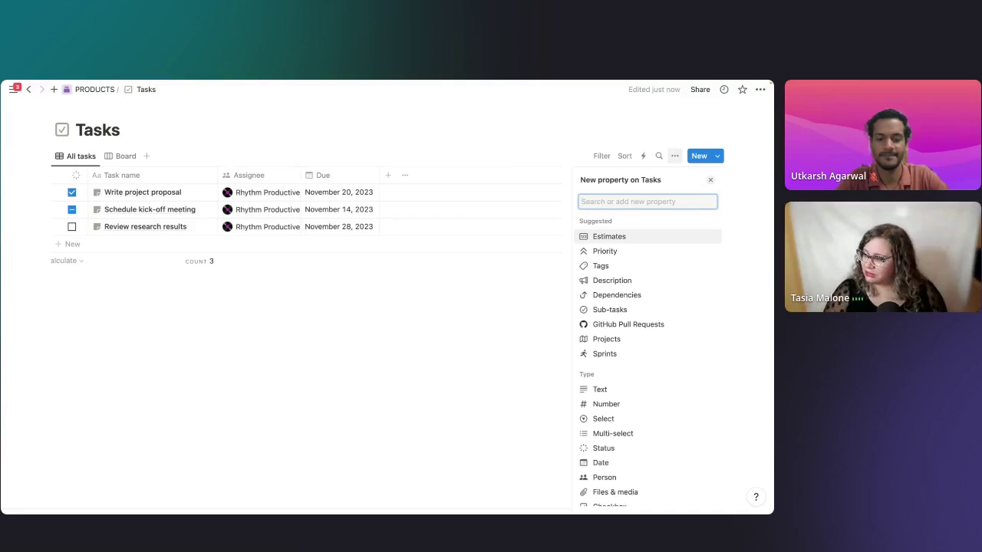
{"action": "left_click", "coordinate": [486, 131]}
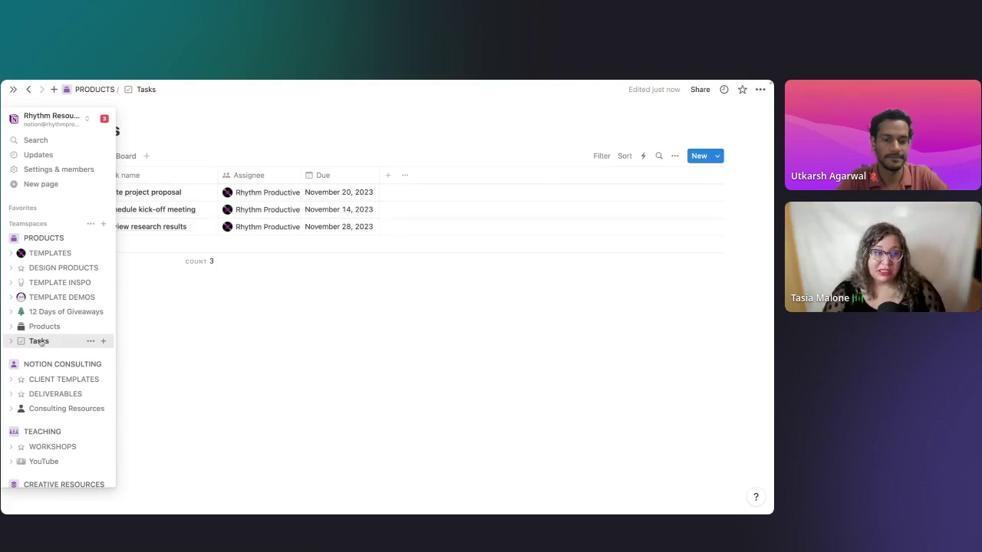
Pin the sidebar open and collapse the NOTION CONSULTING and TEACHING teamspaces.
{"action": "left_click", "coordinate": [13, 89]}
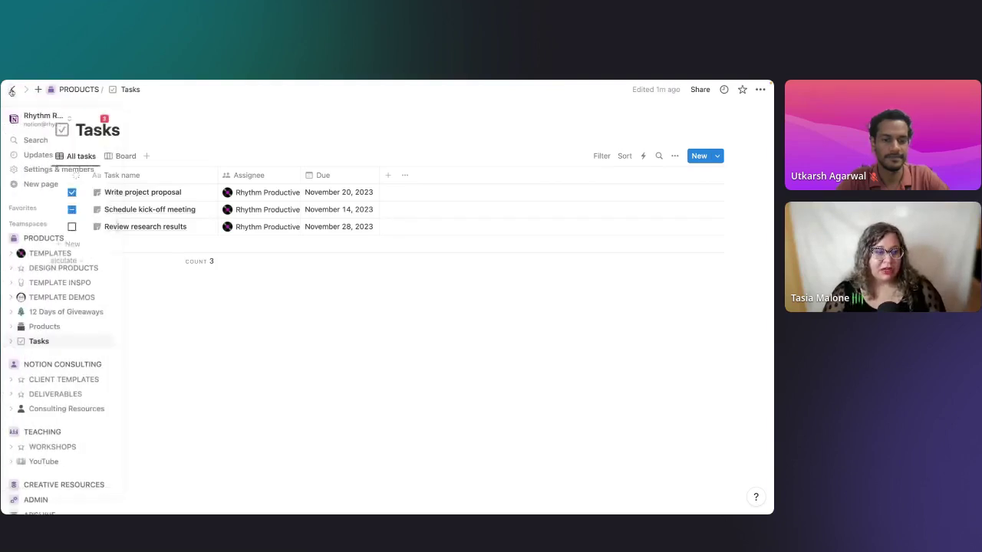
{"action": "left_click", "coordinate": [80, 338]}
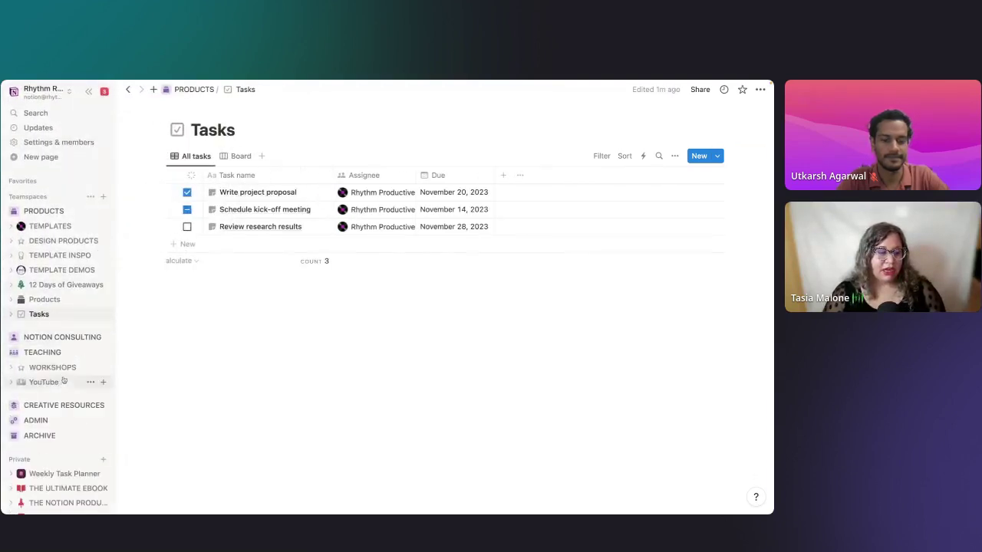
{"action": "left_click", "coordinate": [63, 353]}
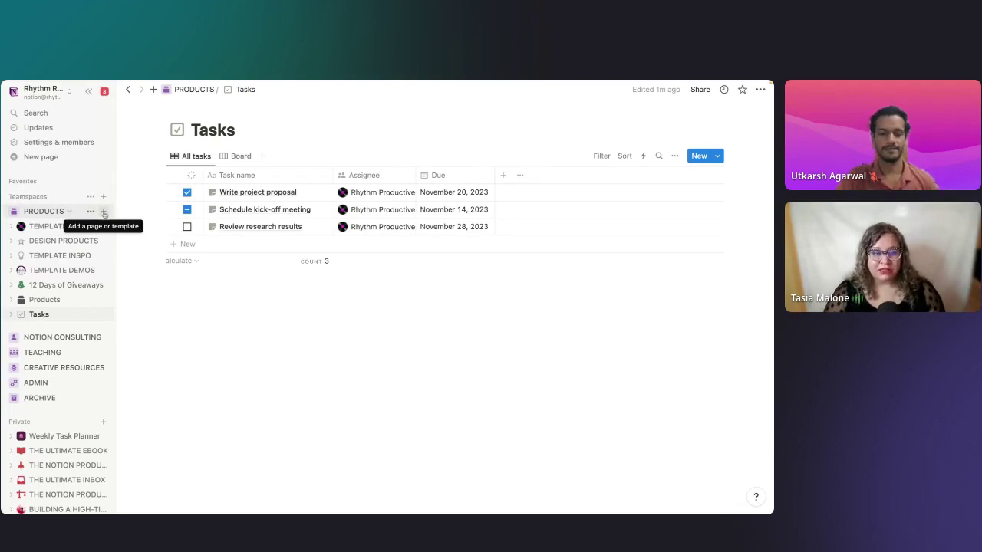
Browse the templates for the PRODUCTS teamspace, view the To-do list template and close the gallery.
{"action": "left_click", "coordinate": [103, 212]}
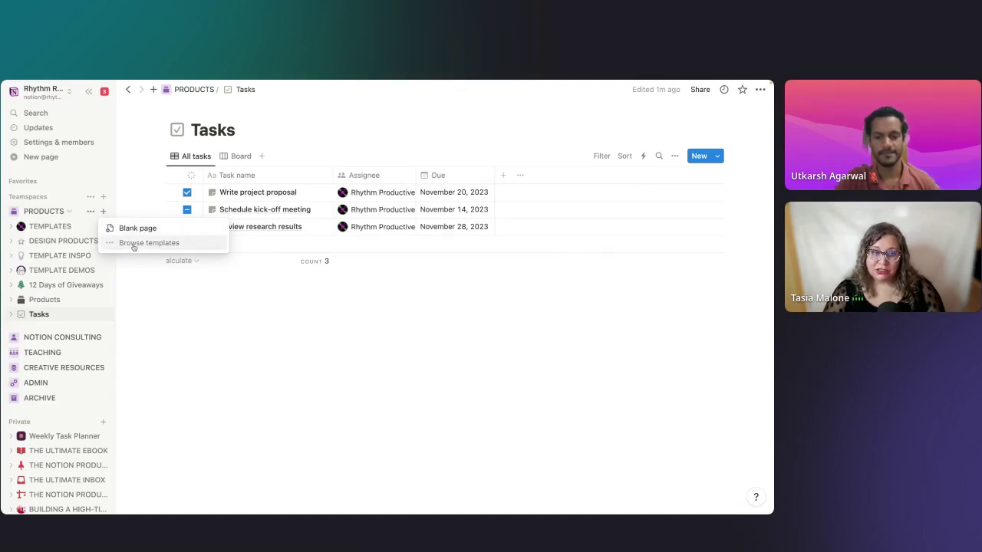
{"action": "left_click", "coordinate": [137, 244]}
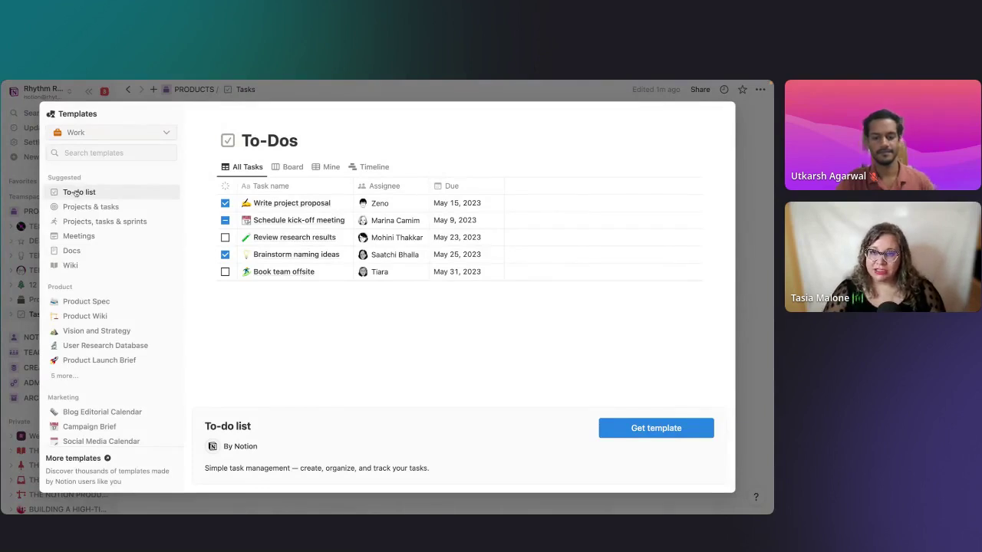
{"action": "key", "text": "Escape"}
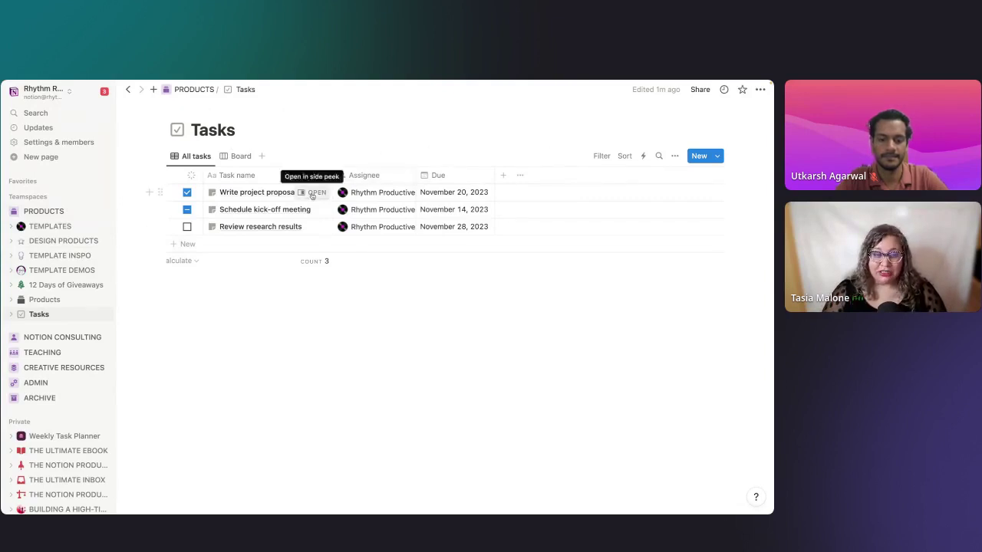
Open the Write project proposal task in side peek, review its title, properties and page content, and close it.
{"action": "left_click", "coordinate": [315, 193]}
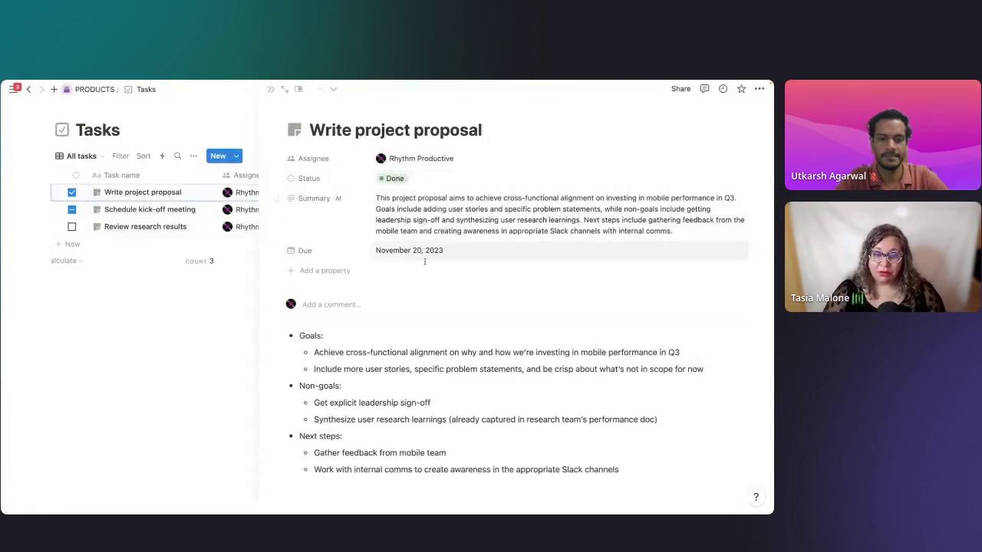
{"action": "scroll", "coordinate": [428, 271], "scroll_direction": "down", "scroll_amount": 1}
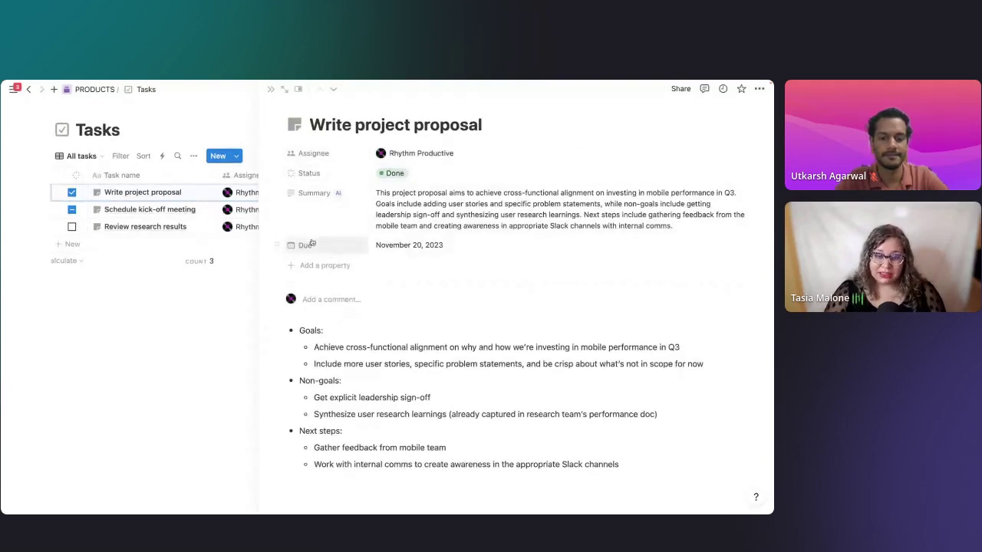
{"action": "left_click", "coordinate": [330, 484]}
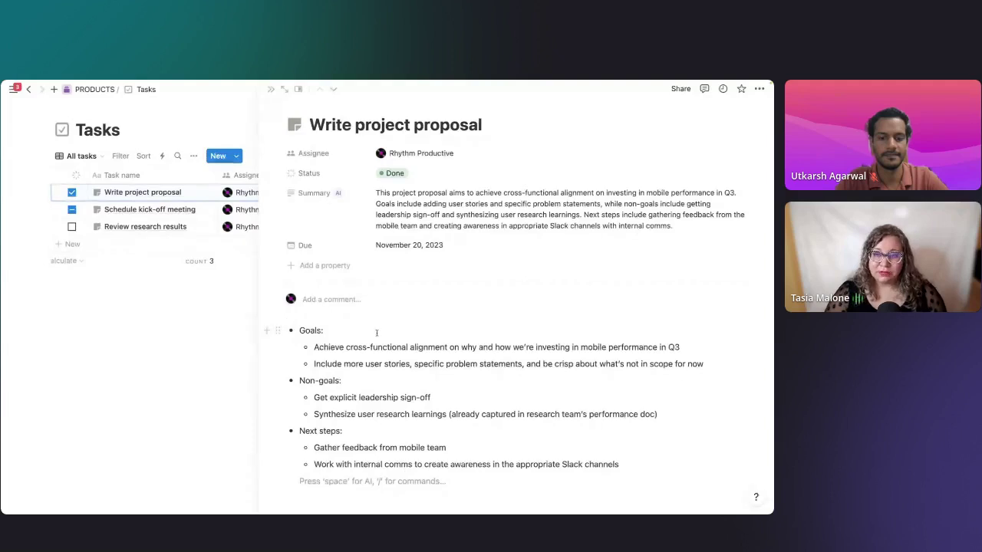
{"action": "scroll", "coordinate": [377, 332], "scroll_direction": "down", "scroll_amount": 1}
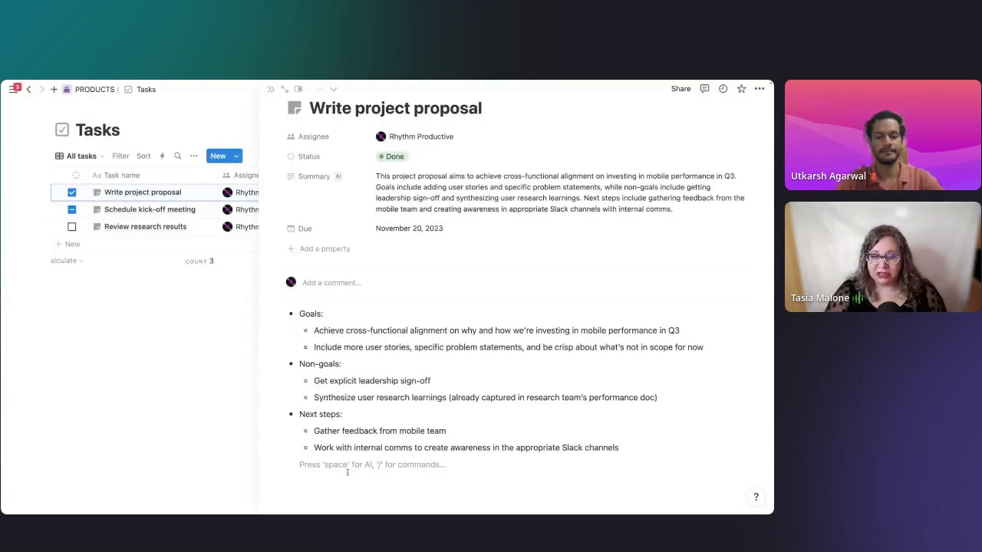
{"action": "left_click", "coordinate": [342, 108]}
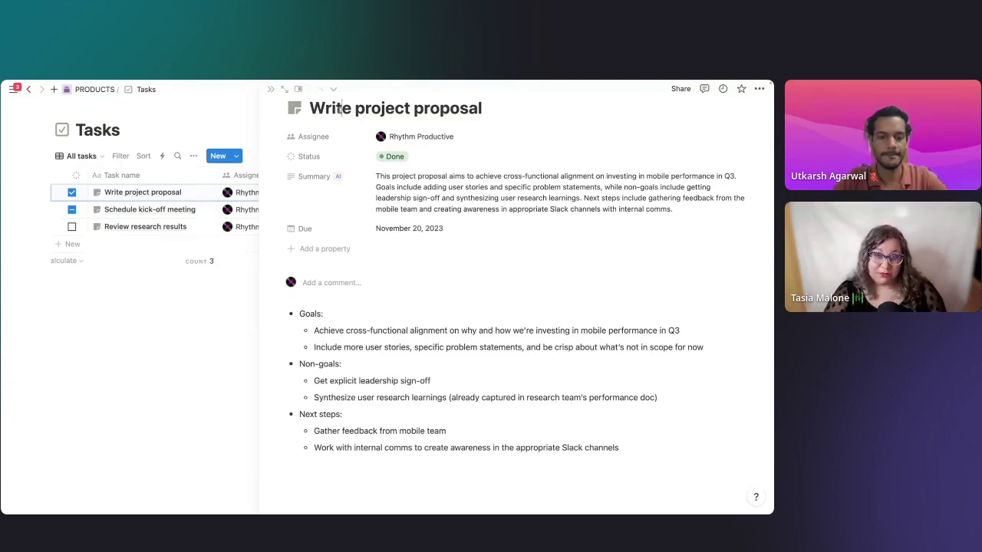
{"action": "scroll", "coordinate": [342, 108], "scroll_direction": "up", "scroll_amount": 1}
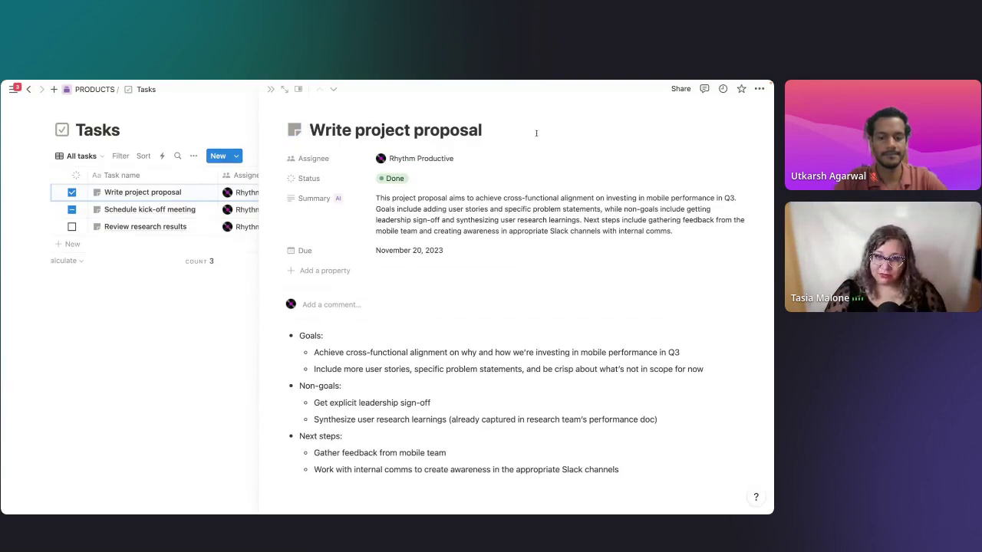
{"action": "scroll", "coordinate": [376, 443], "scroll_direction": "down", "scroll_amount": 1}
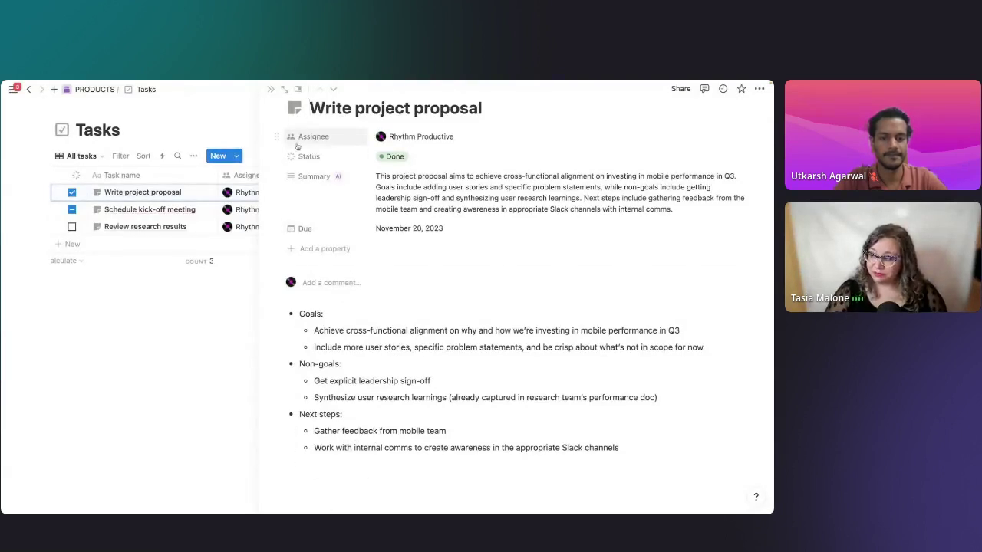
{"action": "left_click", "coordinate": [261, 132]}
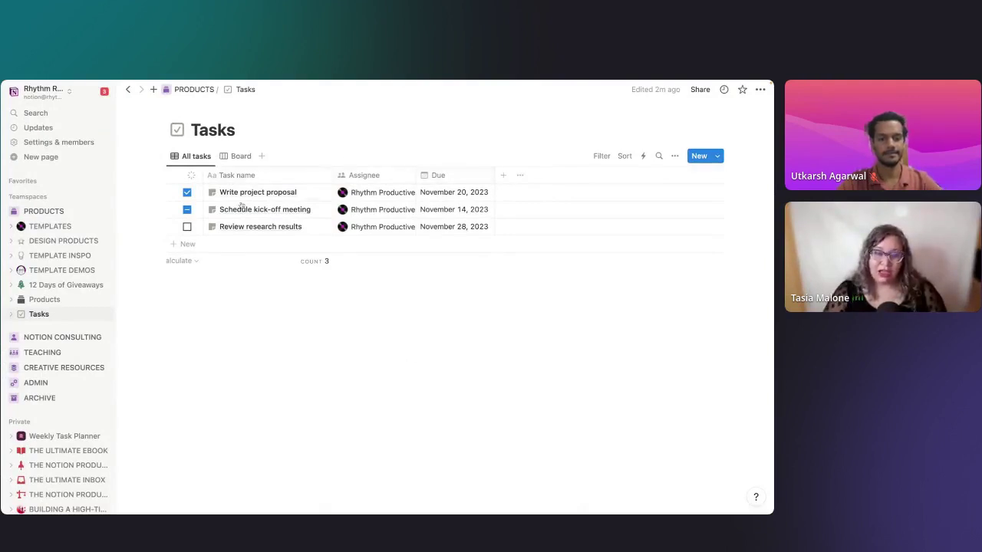
View the property visibility settings and filter choices of the All tasks view, without changing them.
{"action": "left_click", "coordinate": [674, 157]}
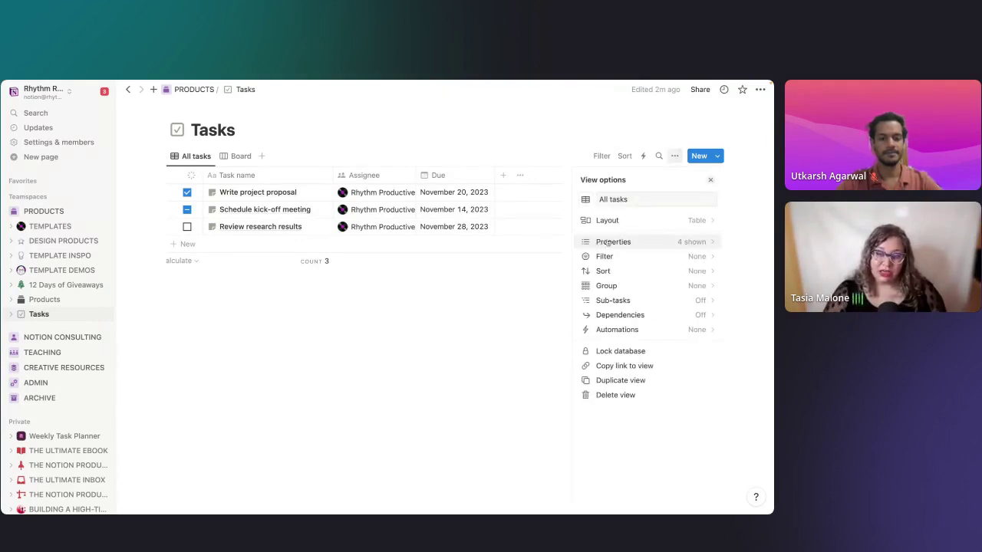
{"action": "left_click", "coordinate": [617, 242]}
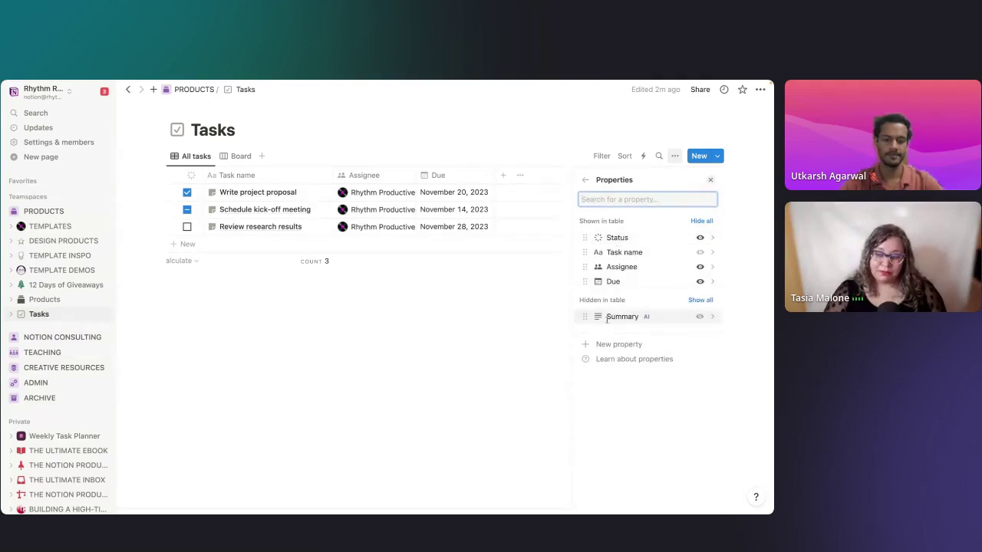
{"action": "left_click", "coordinate": [586, 180]}
{"action": "left_click", "coordinate": [627, 259]}
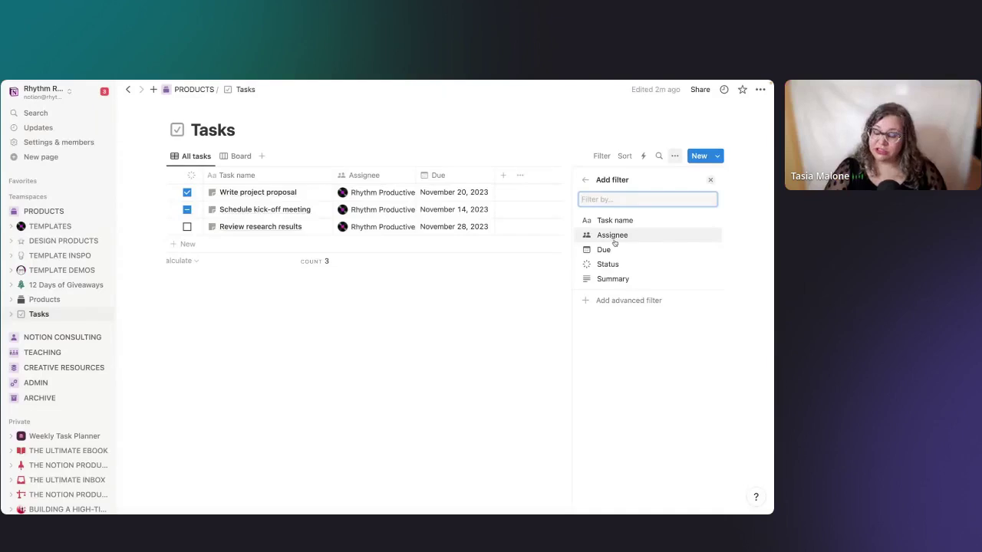
{"action": "left_click", "coordinate": [585, 180]}
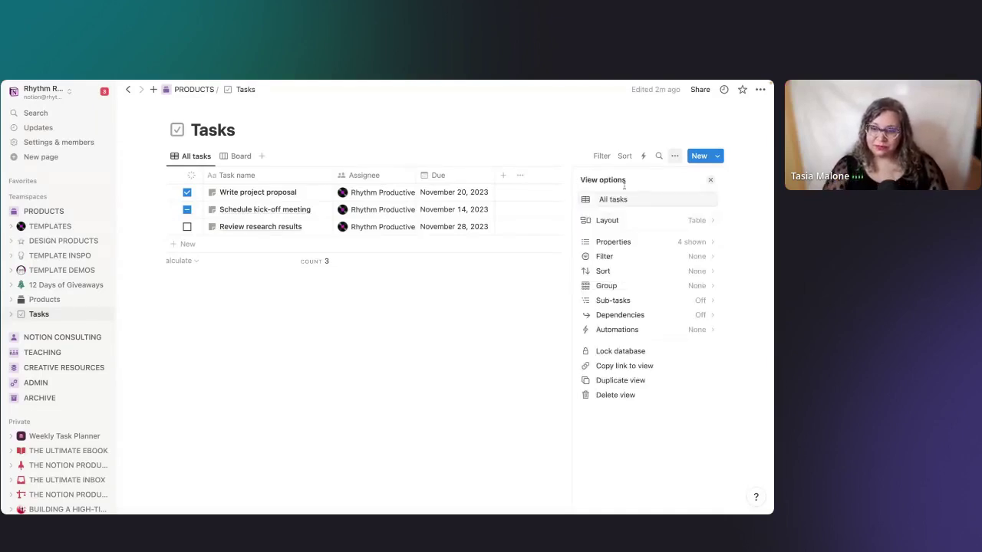
View the sort choices of the All tasks view, try grouping its tasks by Status and remove that grouping.
{"action": "left_click", "coordinate": [691, 274]}
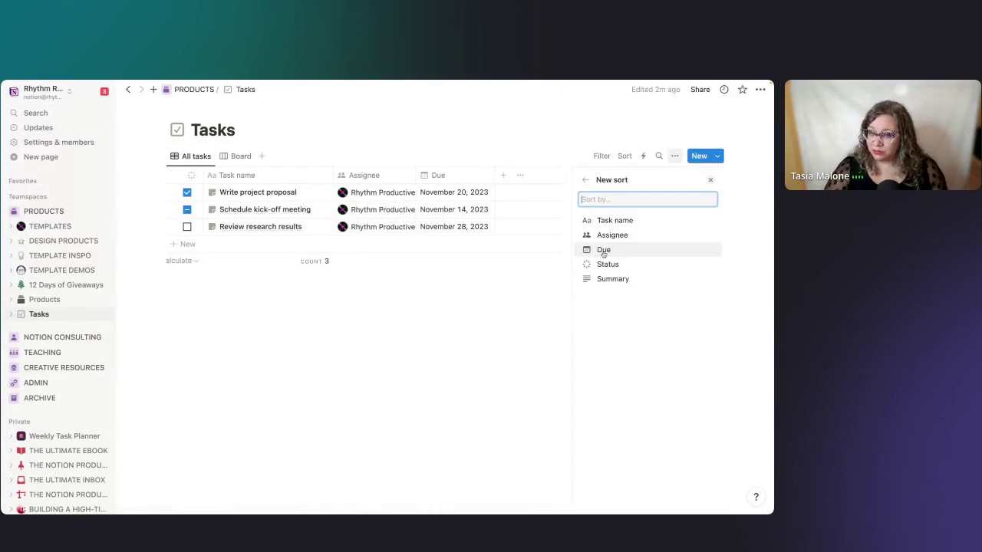
{"action": "left_click", "coordinate": [585, 179]}
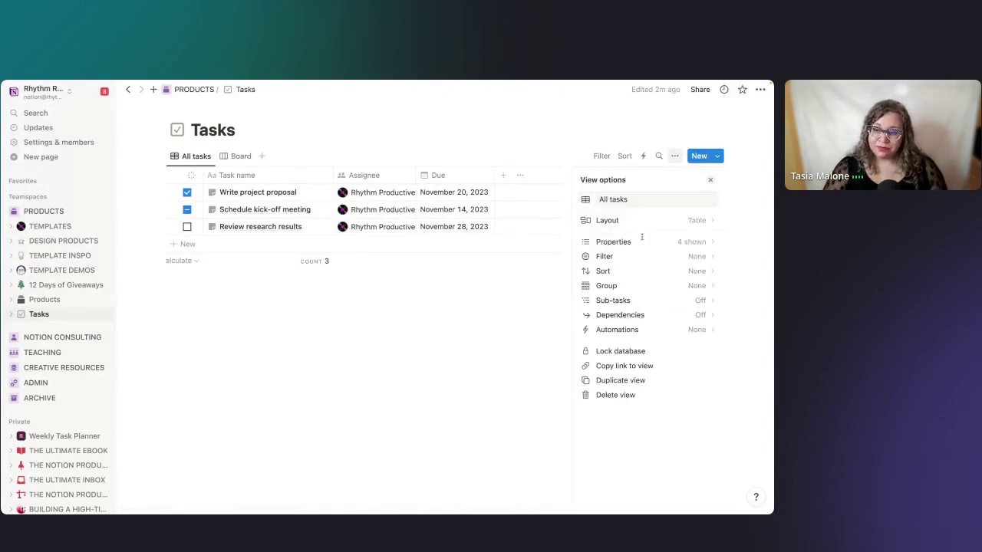
{"action": "left_click", "coordinate": [673, 285]}
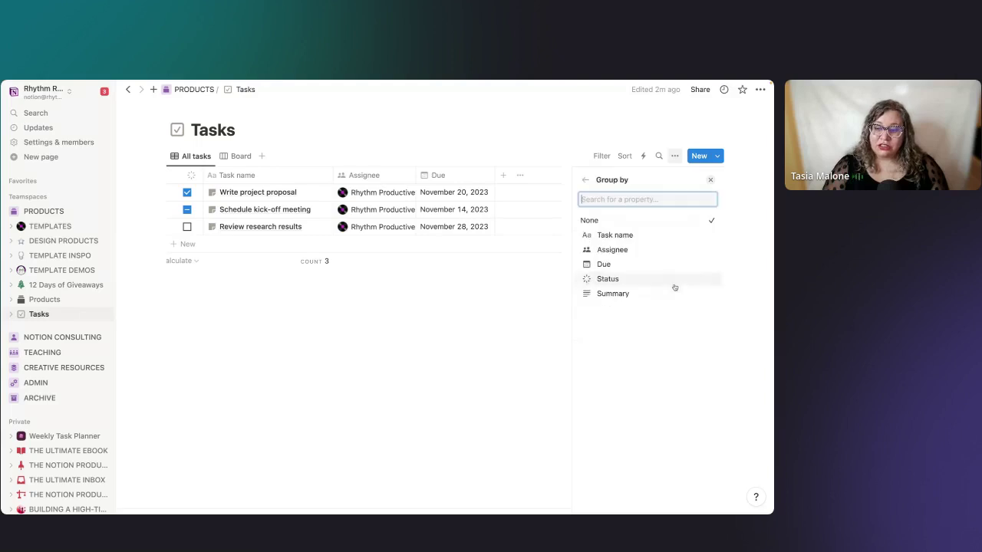
{"action": "left_click", "coordinate": [617, 278]}
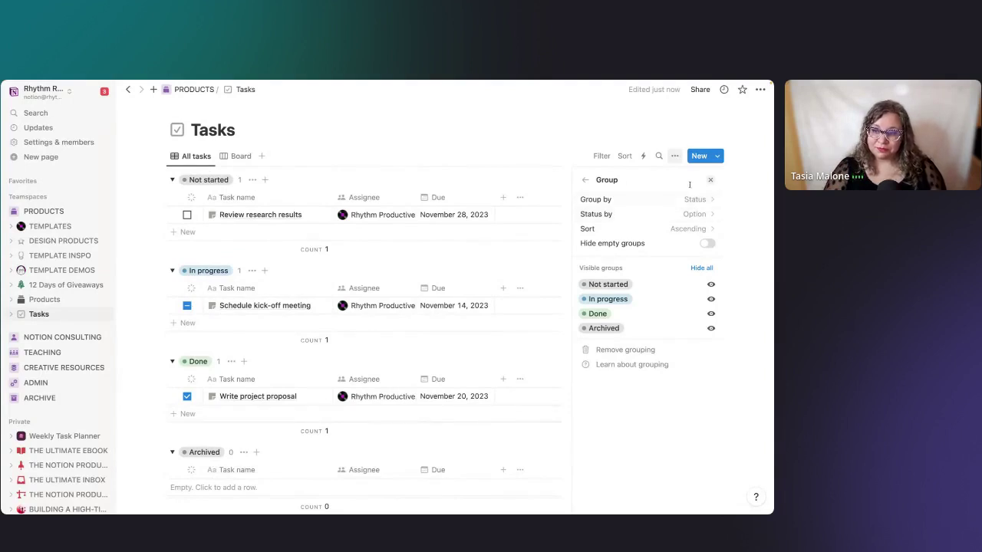
{"action": "left_click", "coordinate": [657, 199]}
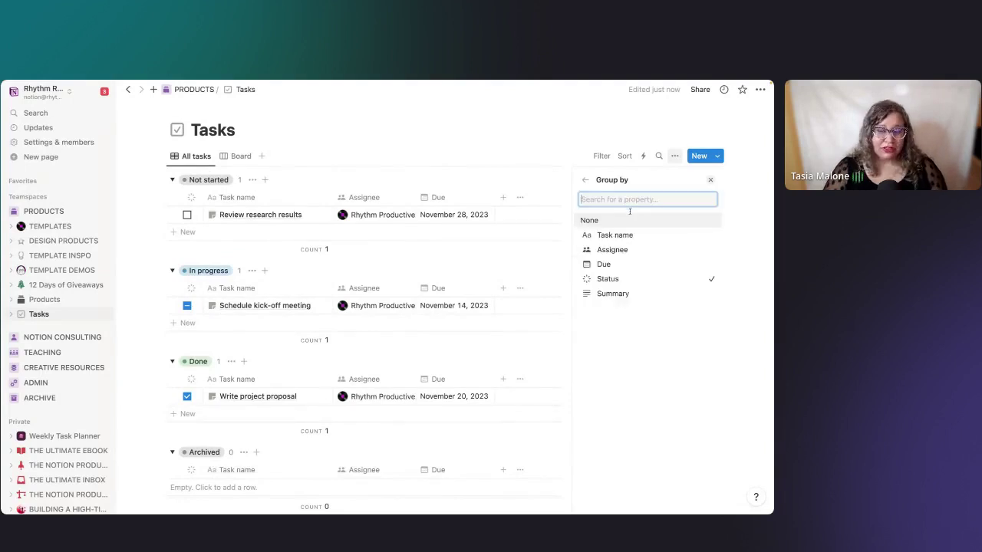
{"action": "left_click", "coordinate": [589, 221]}
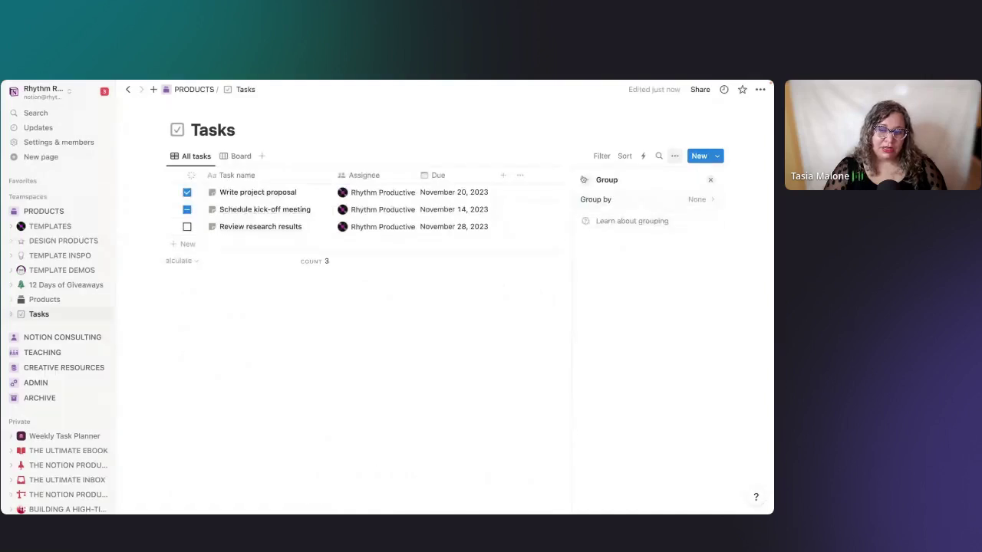
{"action": "left_click", "coordinate": [586, 179]}
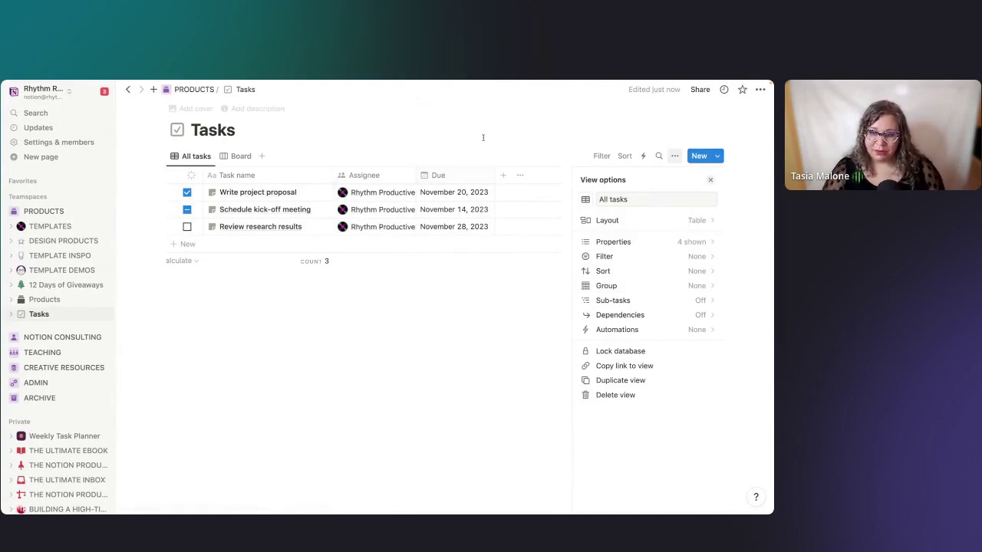
Group the Board view of the Tasks database by Due and look across its date columns.
{"action": "left_click", "coordinate": [241, 157]}
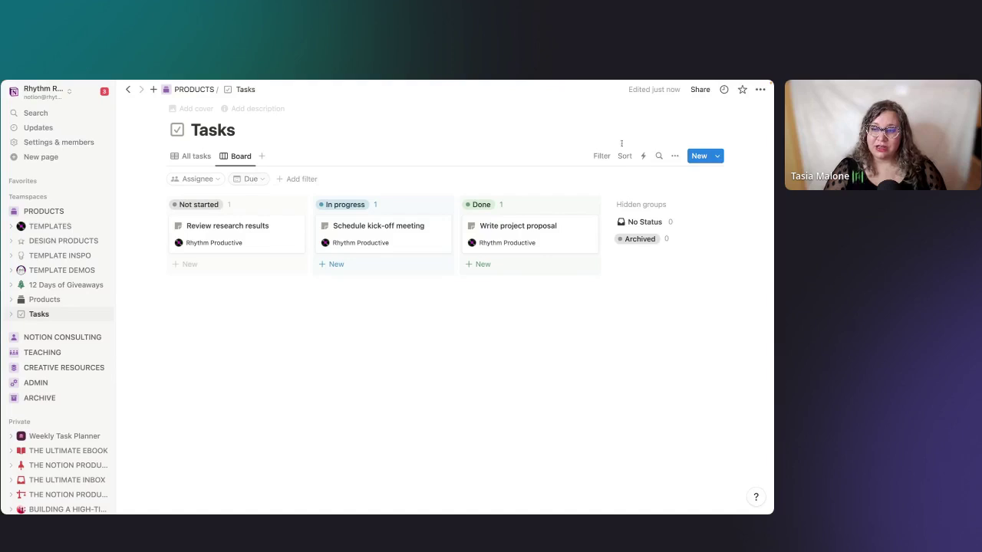
{"action": "left_click", "coordinate": [675, 155]}
{"action": "left_click", "coordinate": [695, 285]}
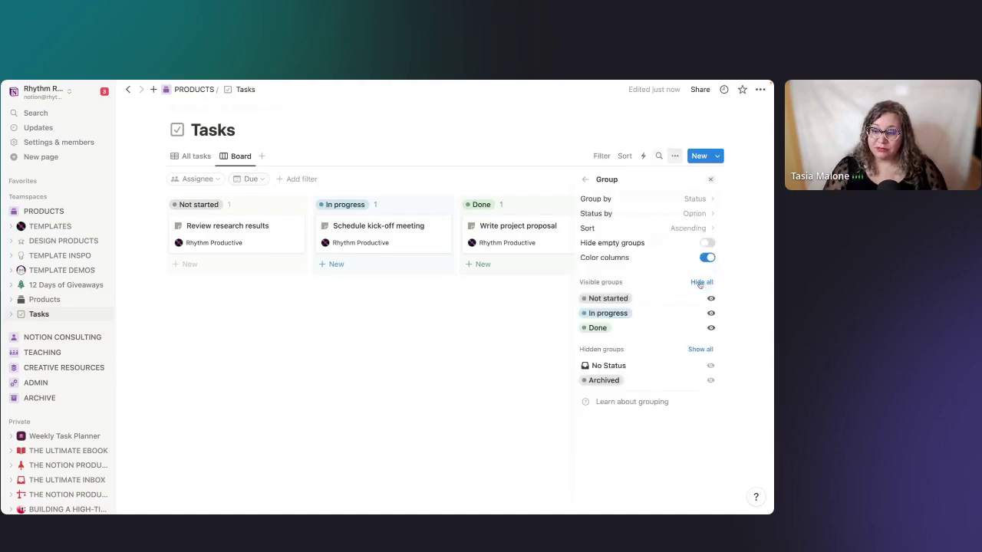
{"action": "left_click", "coordinate": [693, 203]}
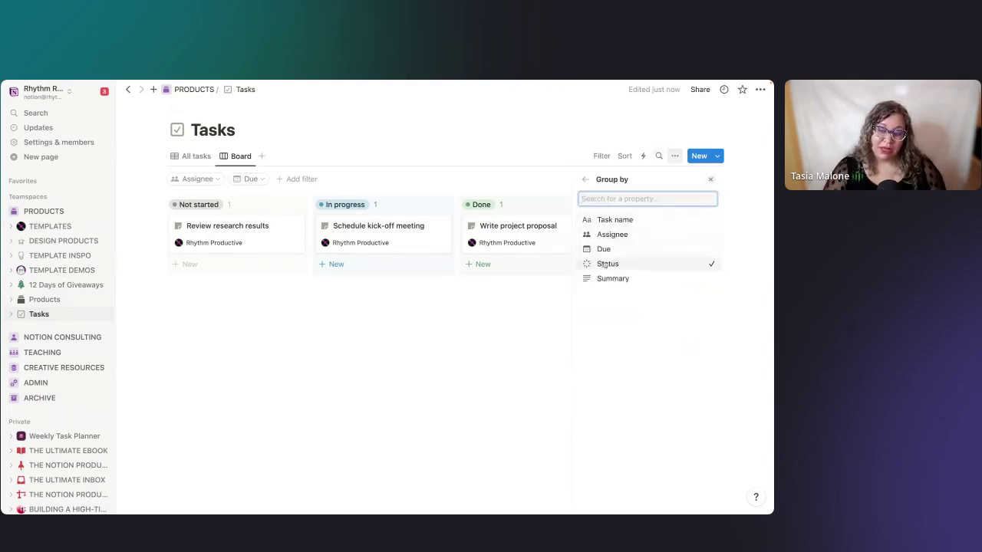
{"action": "left_click", "coordinate": [611, 250]}
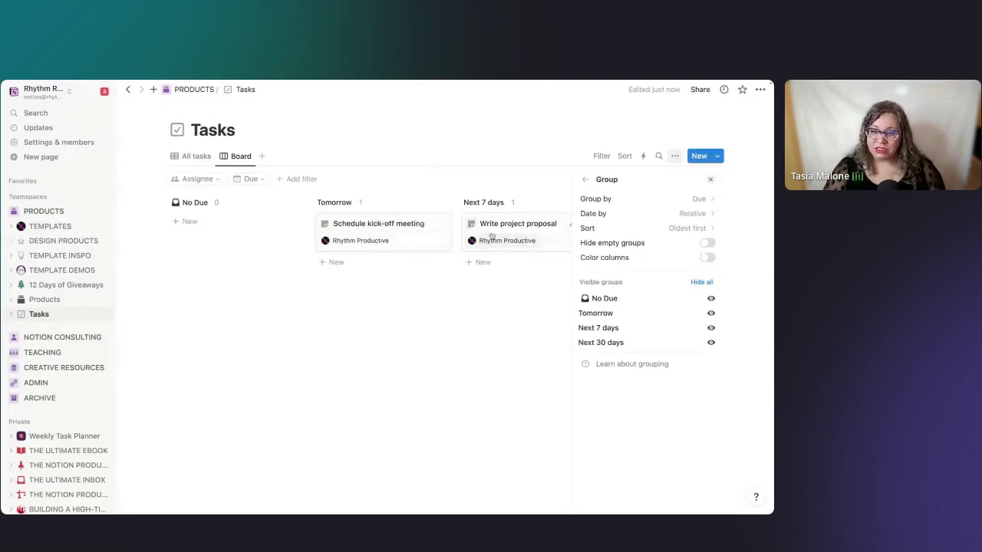
{"action": "scroll", "coordinate": [506, 230], "scroll_direction": "right", "scroll_amount": 2}
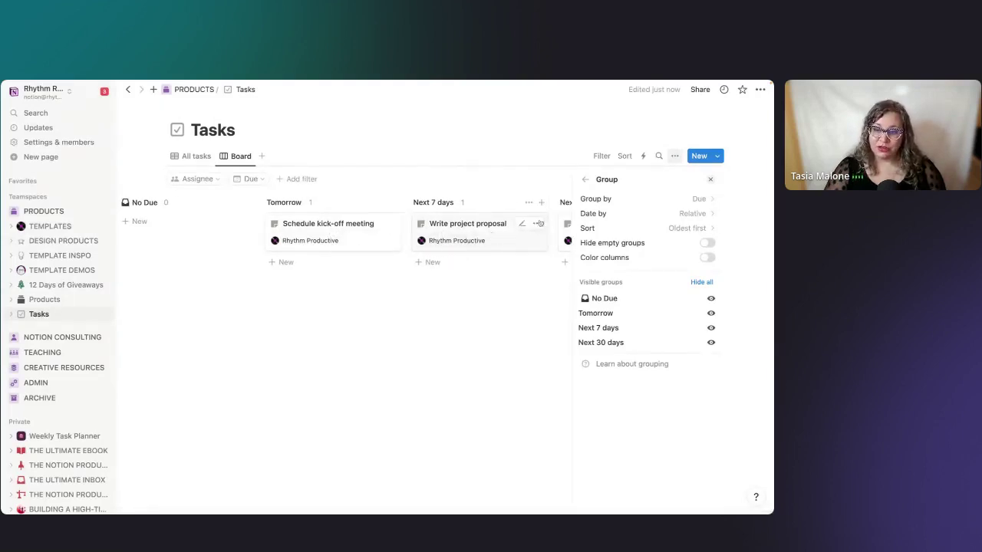
{"action": "left_click", "coordinate": [711, 179]}
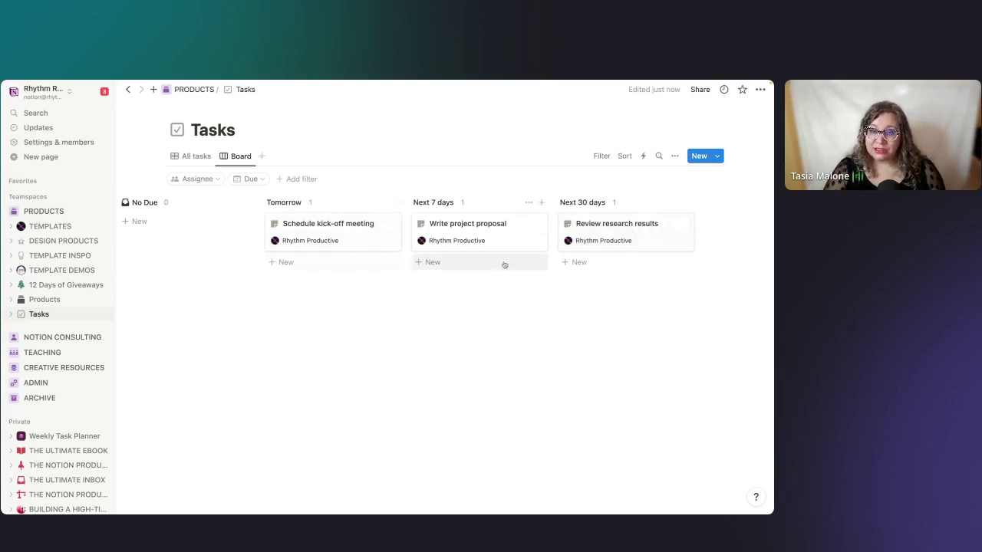
Review the Sub-tasks and Dependencies settings of the Board view without turning either of them on.
{"action": "left_click", "coordinate": [675, 156]}
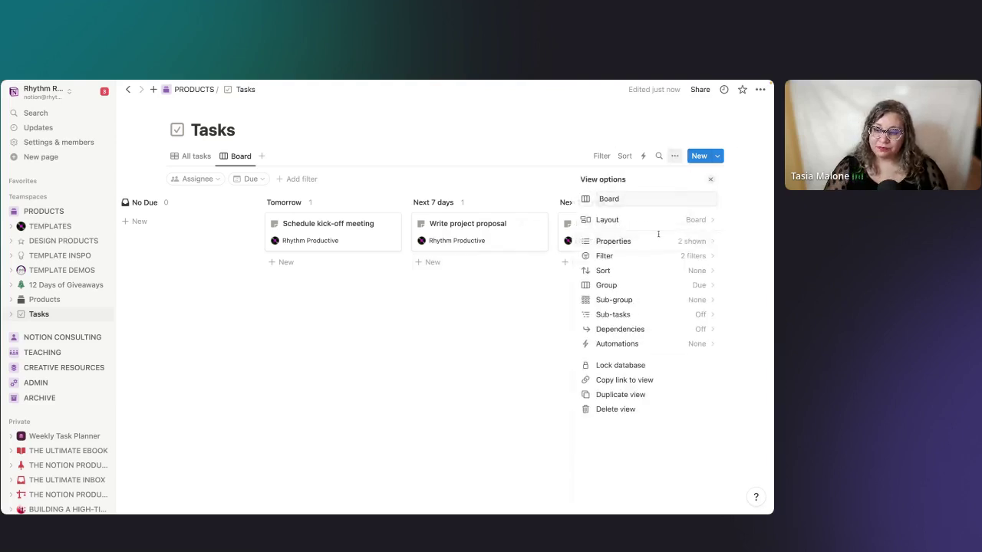
{"action": "left_click", "coordinate": [622, 322]}
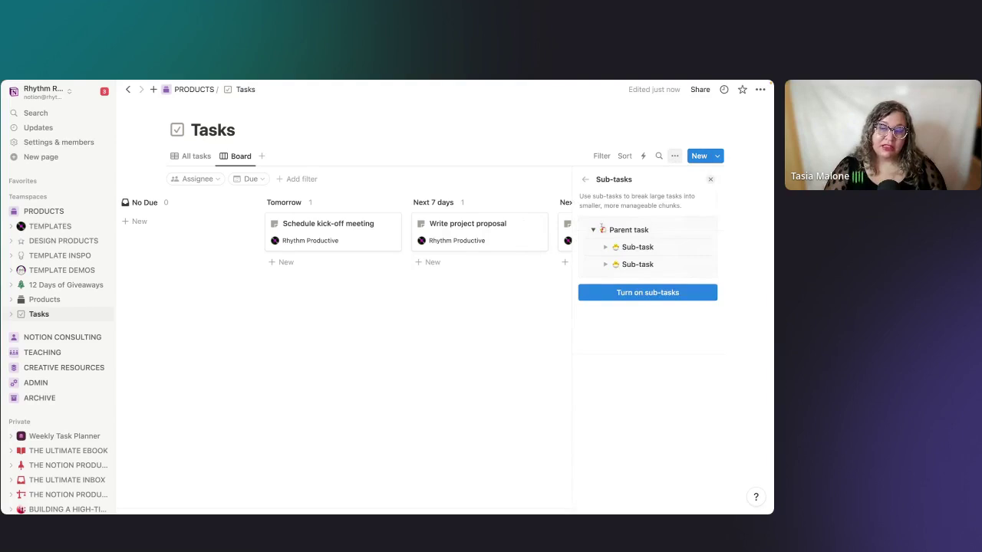
{"action": "left_click", "coordinate": [585, 179]}
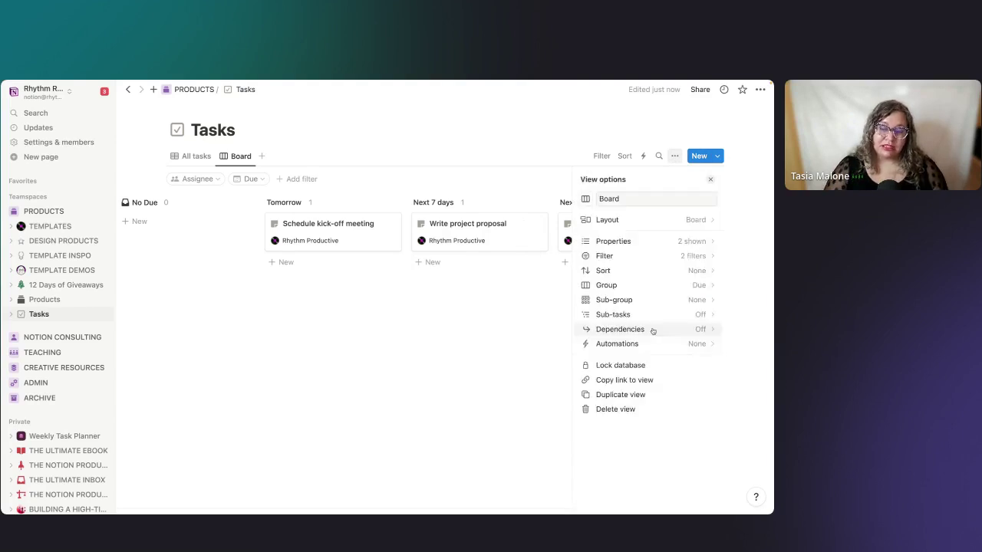
{"action": "left_click", "coordinate": [653, 329]}
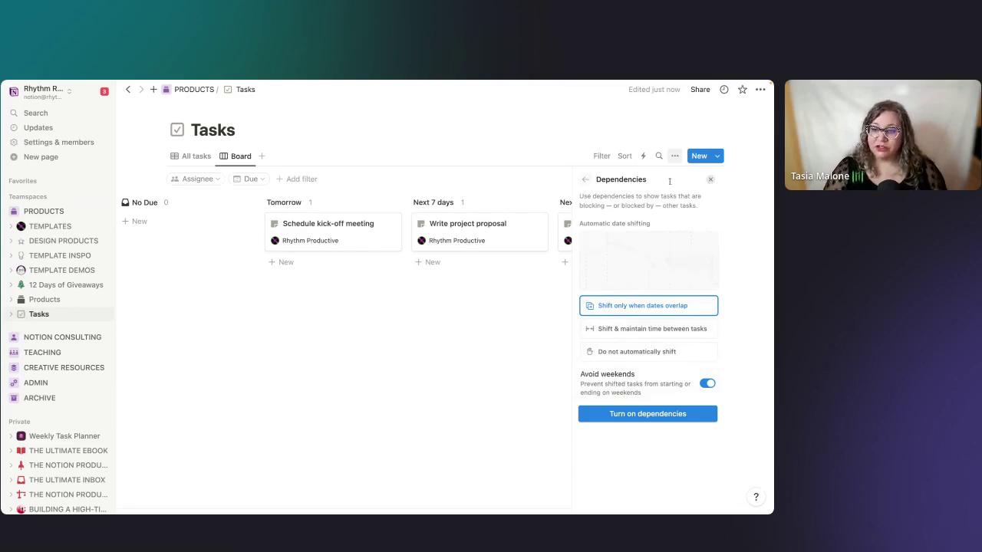
{"action": "left_click", "coordinate": [585, 180]}
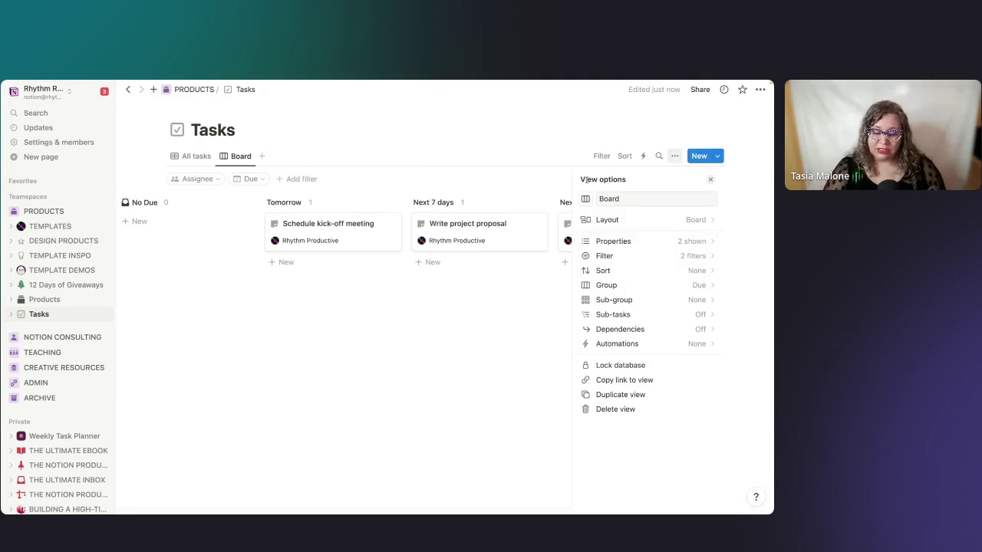
Try a new automation for Tasks with a trigger on Status set to any option, and leave without creating it.
{"action": "left_click", "coordinate": [677, 346]}
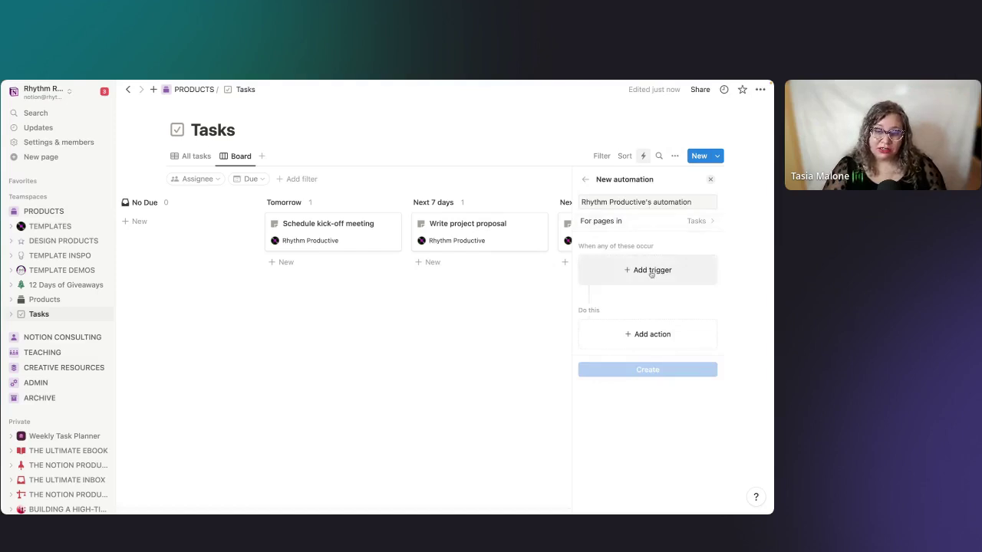
{"action": "left_click", "coordinate": [651, 272]}
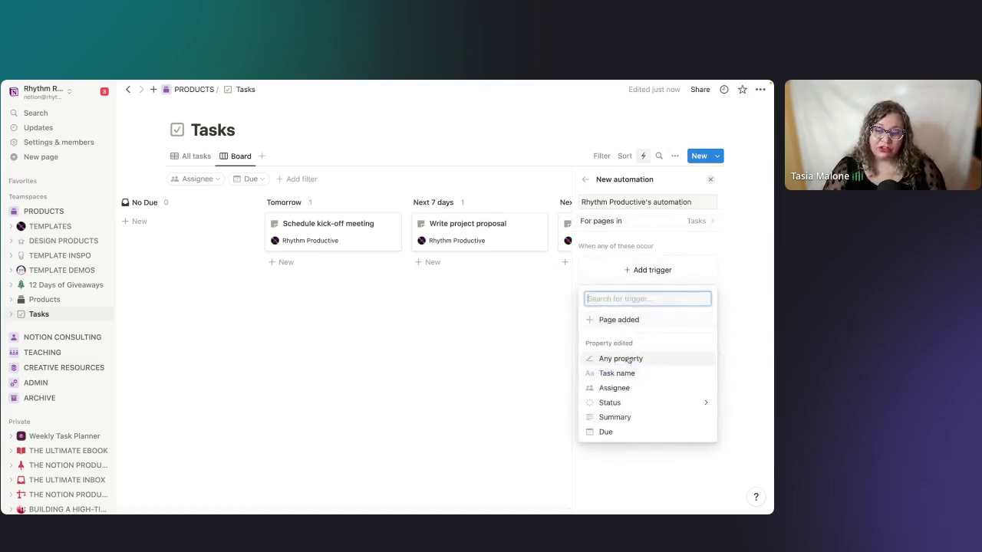
{"action": "left_click", "coordinate": [629, 403]}
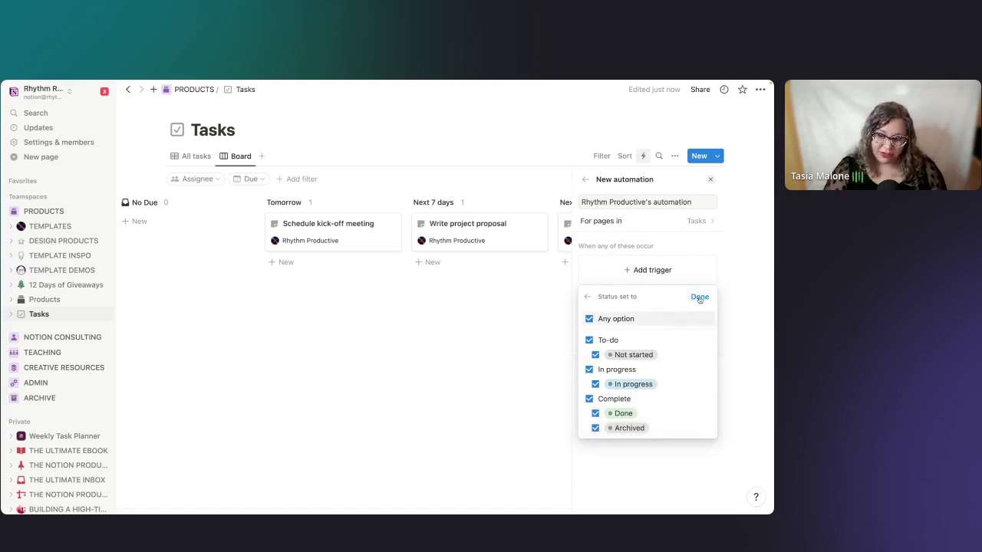
{"action": "left_click", "coordinate": [698, 297]}
{"action": "left_click", "coordinate": [586, 181]}
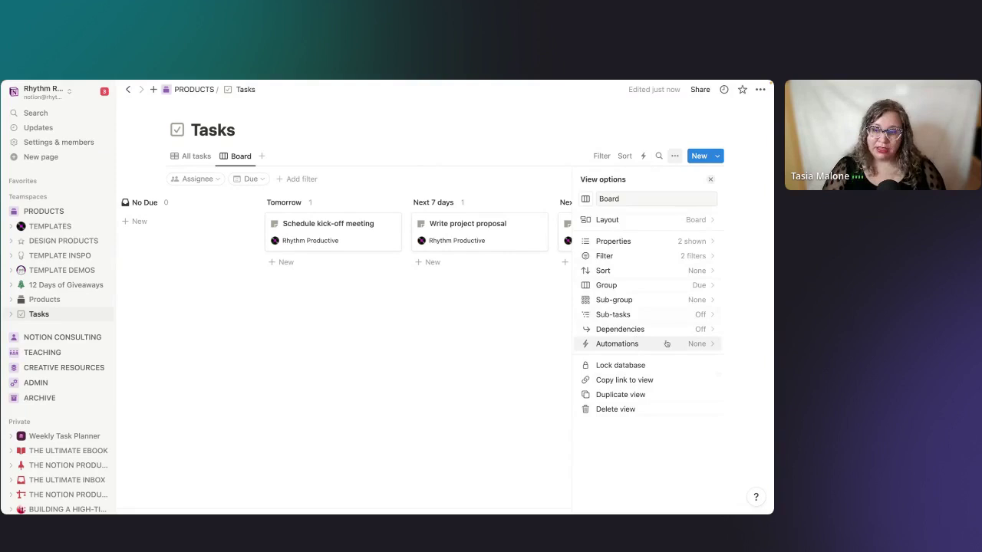
{"action": "left_click", "coordinate": [711, 180]}
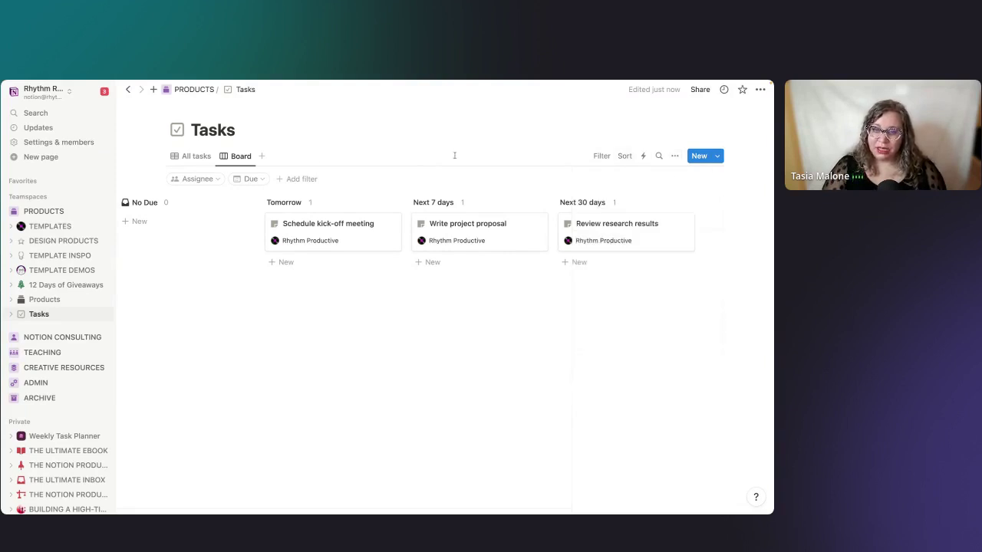
Compare the All tasks and Board views, and add the suggested By people and Mine views to the Tasks database.
{"action": "left_click", "coordinate": [195, 158]}
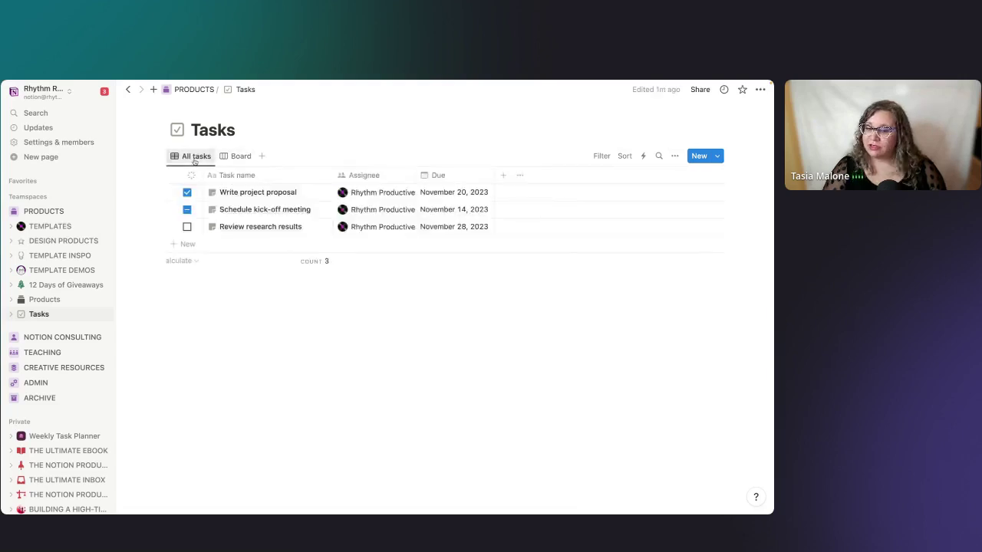
{"action": "left_click", "coordinate": [238, 157]}
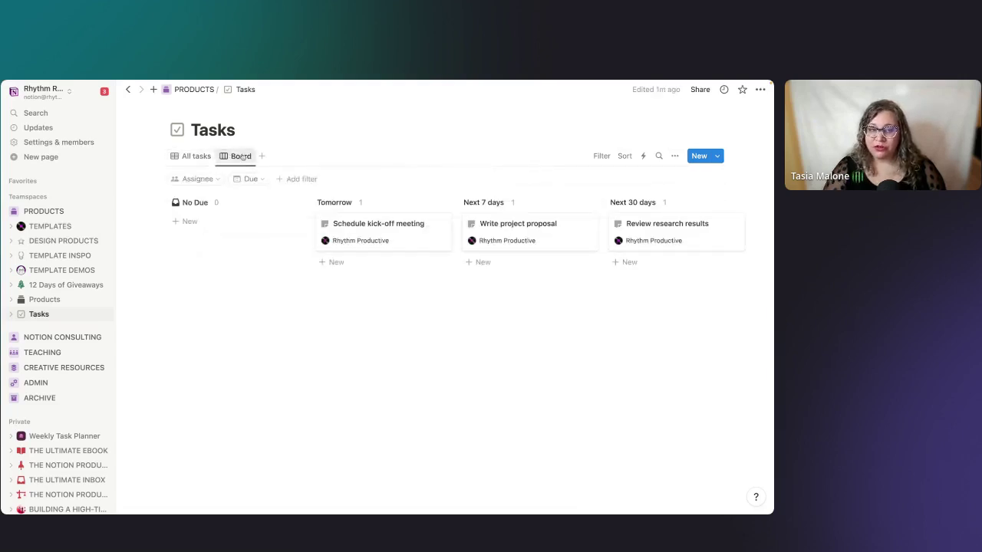
{"action": "left_click", "coordinate": [262, 155]}
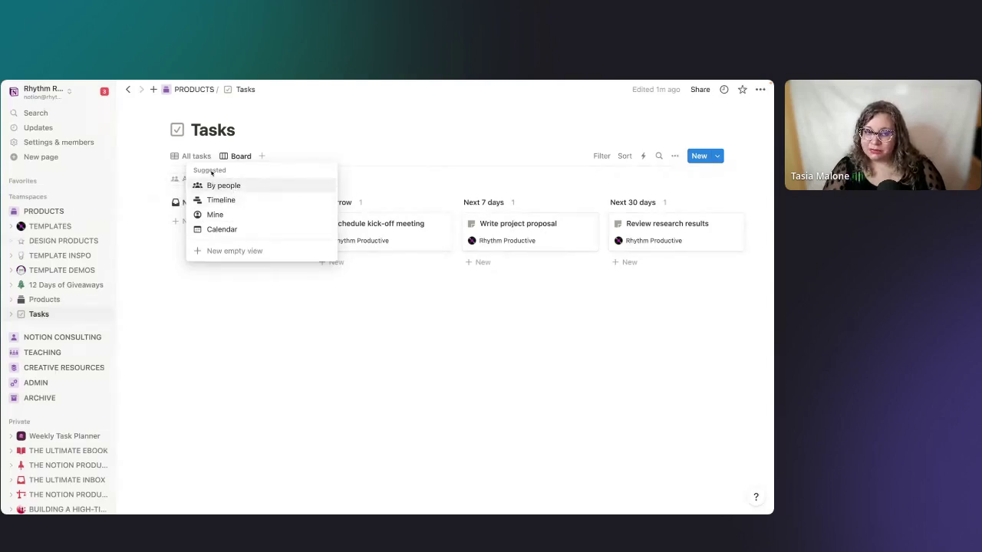
{"action": "left_click", "coordinate": [215, 186]}
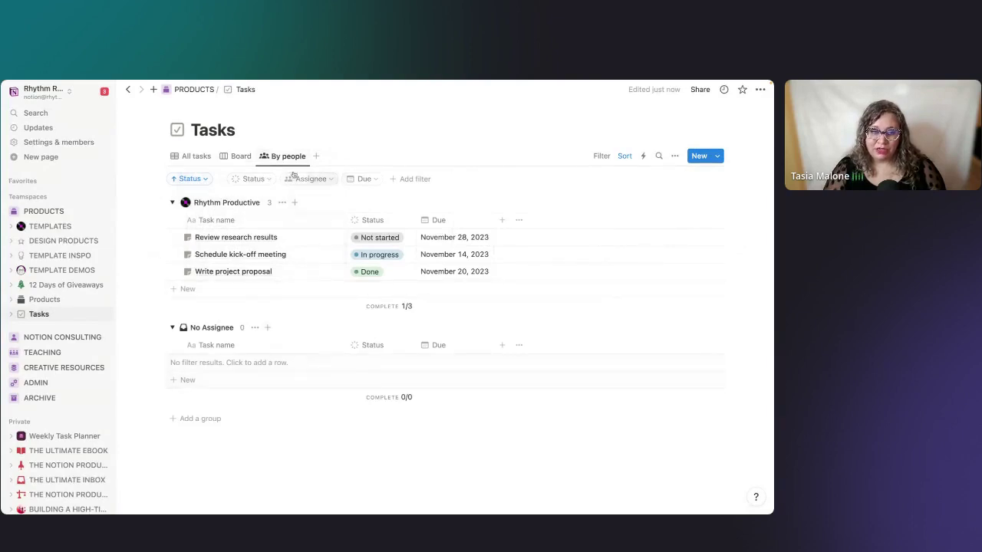
{"action": "left_click", "coordinate": [315, 155]}
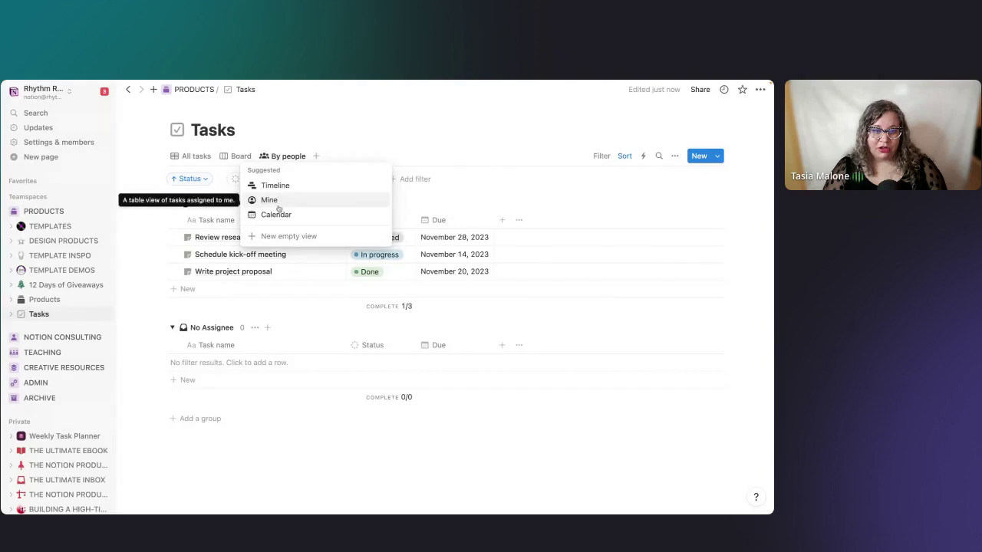
{"action": "left_click", "coordinate": [278, 204]}
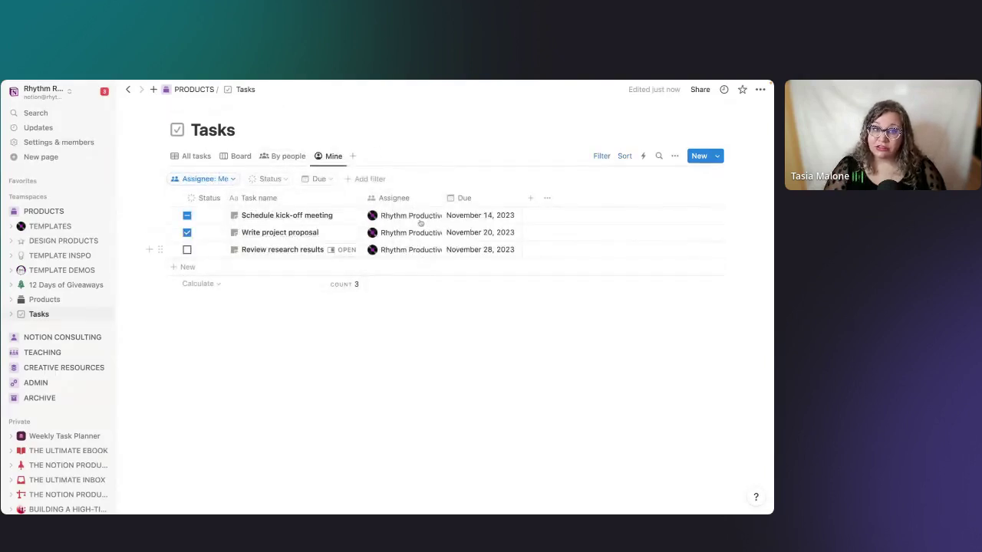
Add the suggested Calendar view to the Tasks database and look through its November and December weeks.
{"action": "left_click", "coordinate": [352, 155]}
{"action": "left_click", "coordinate": [314, 221]}
{"action": "scroll", "coordinate": [514, 282], "scroll_direction": "down", "scroll_amount": 3}
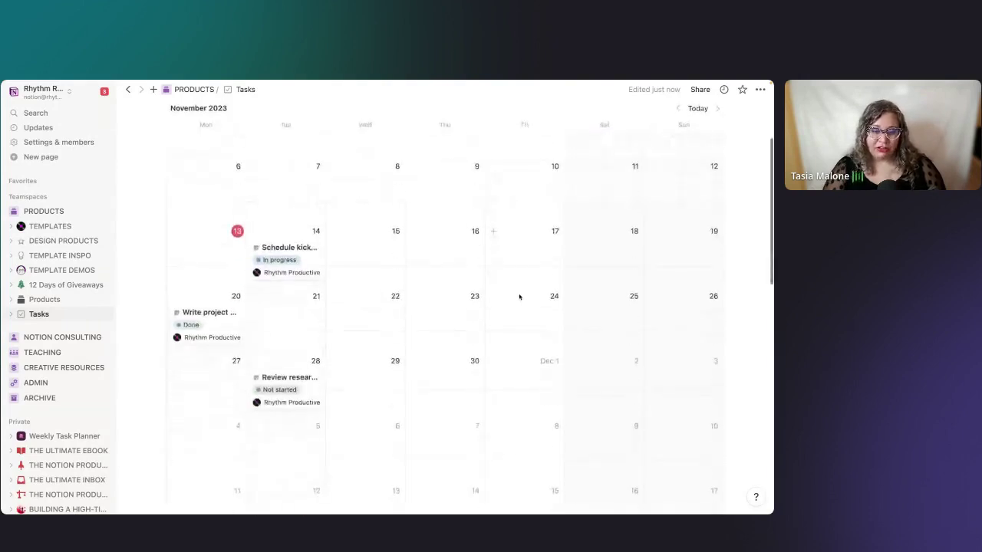
{"action": "scroll", "coordinate": [312, 362], "scroll_direction": "down", "scroll_amount": 2}
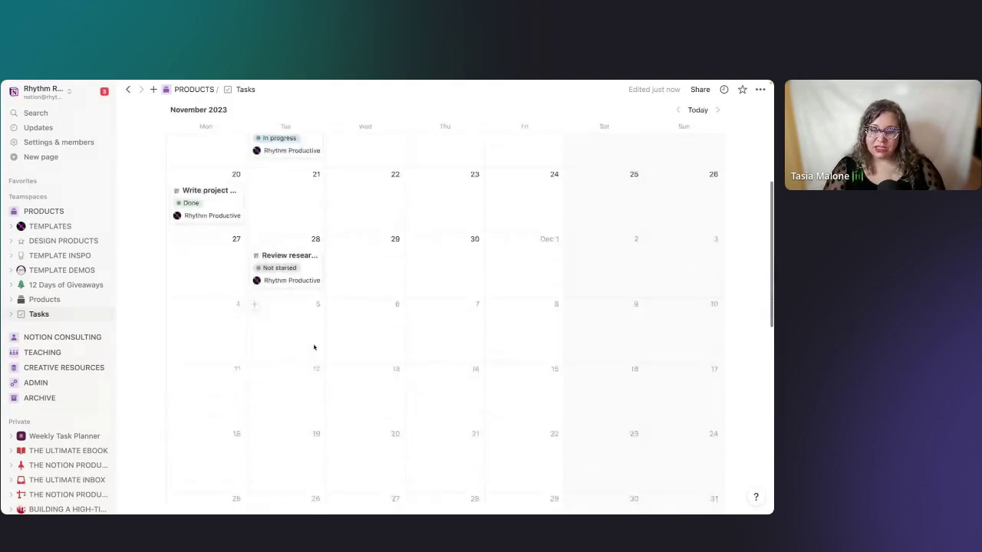
{"action": "scroll", "coordinate": [315, 344], "scroll_direction": "up", "scroll_amount": 4}
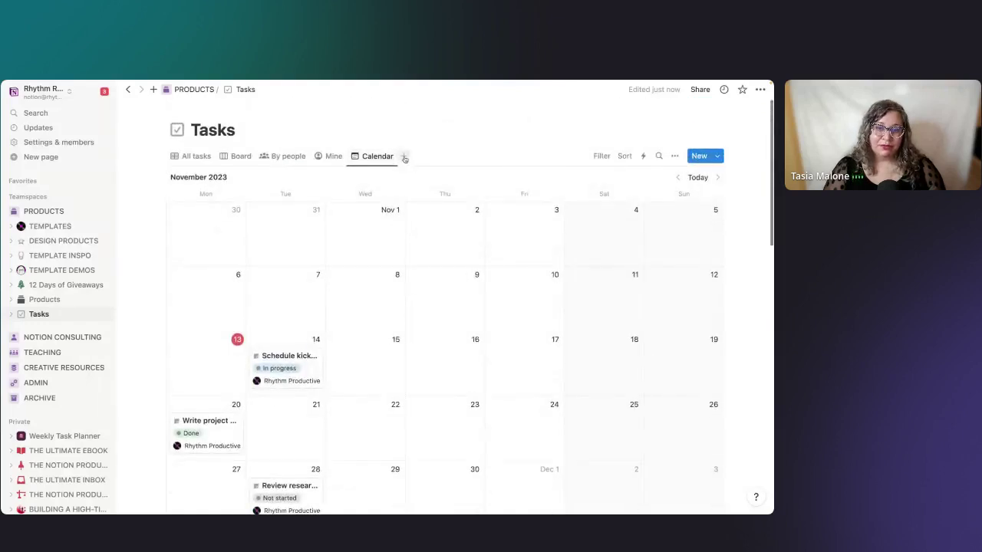
Add the suggested Timeline view to the Tasks database and look along it from mid-November to early December.
{"action": "left_click", "coordinate": [403, 156]}
{"action": "left_click", "coordinate": [382, 182]}
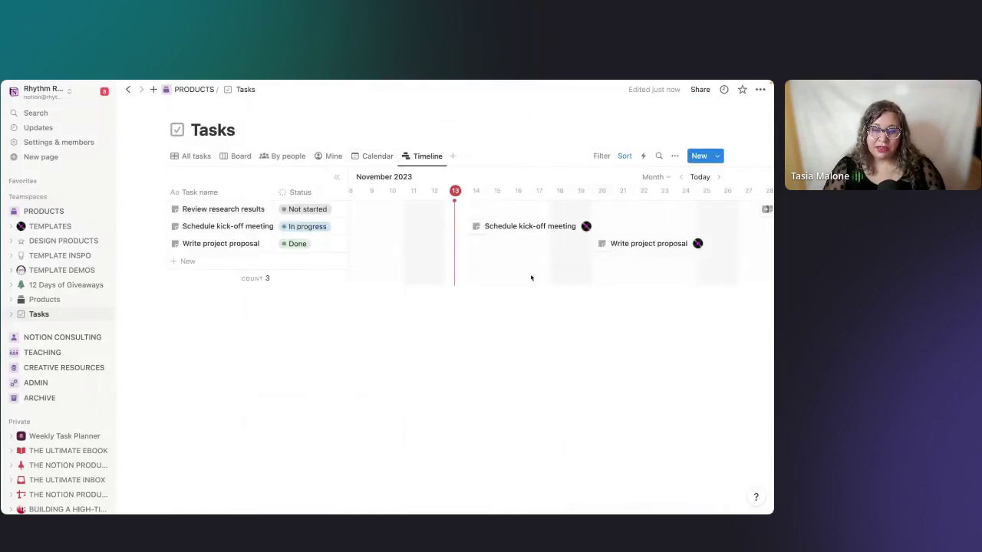
{"action": "scroll", "coordinate": [484, 234], "scroll_direction": "right", "scroll_amount": 3}
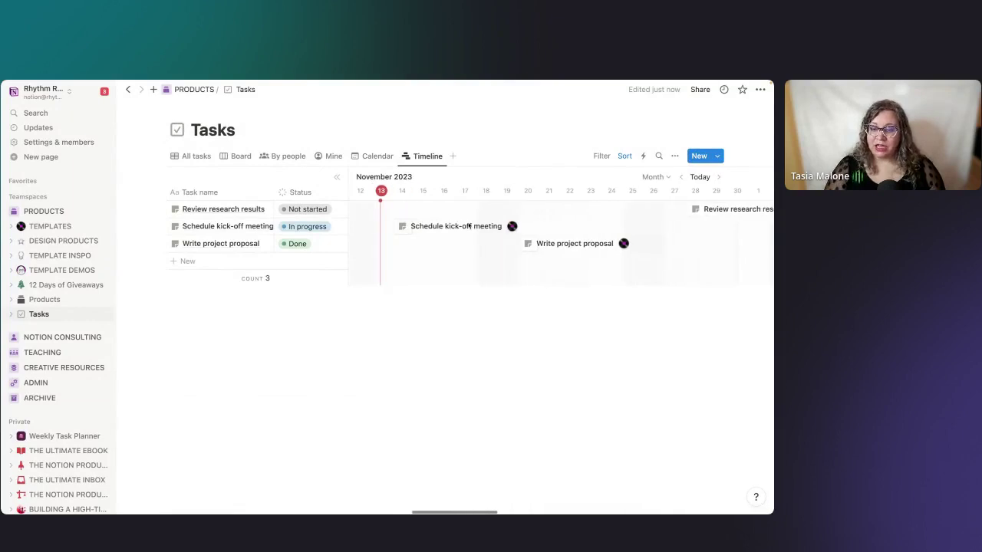
{"action": "scroll", "coordinate": [522, 236], "scroll_direction": "right", "scroll_amount": 5}
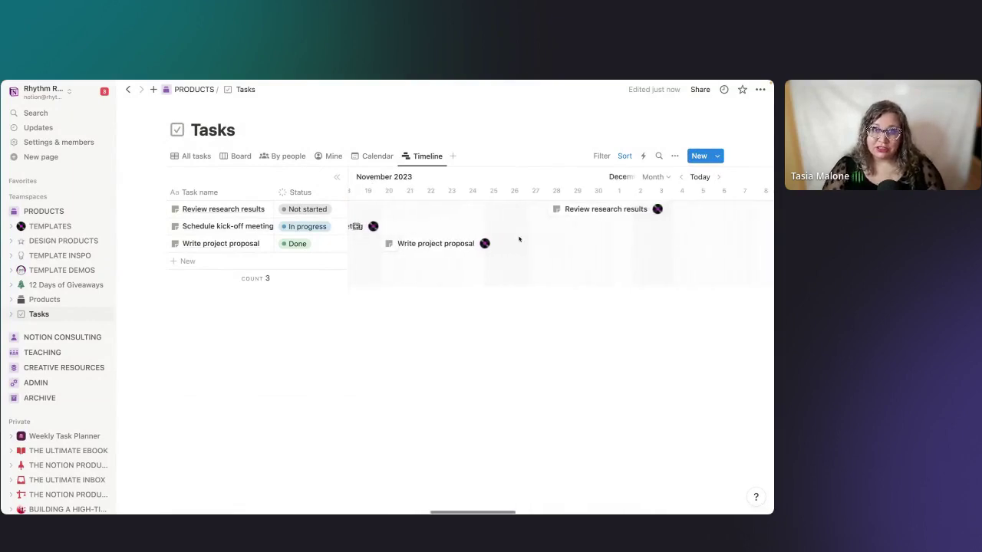
Add a Table view to the Tasks database with its default settings and look across its columns.
{"action": "left_click", "coordinate": [452, 156]}
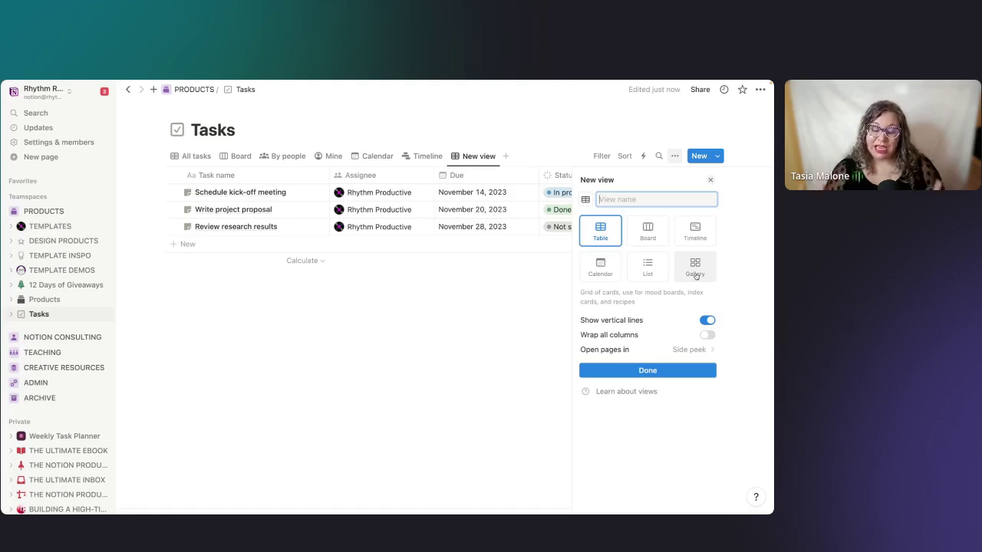
{"action": "left_click", "coordinate": [710, 180]}
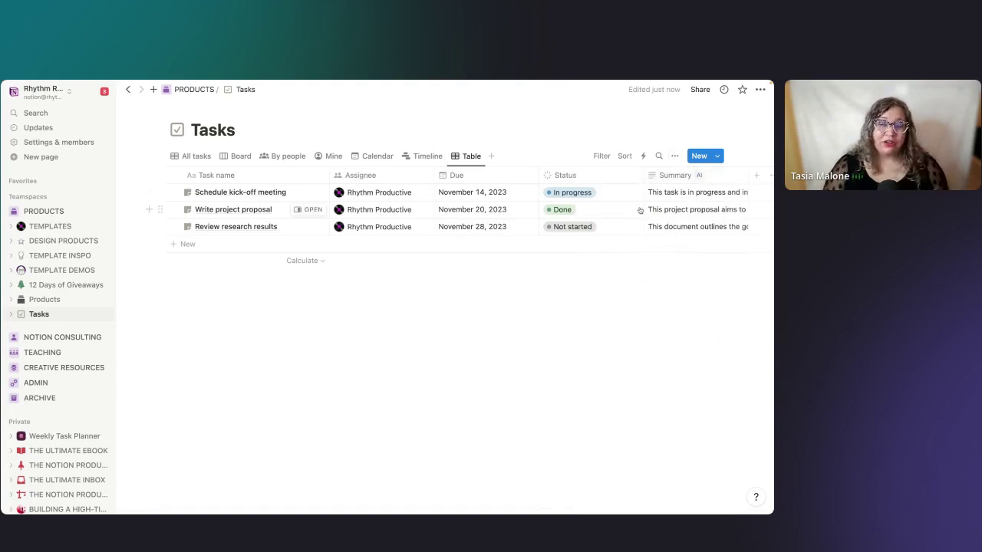
{"action": "scroll", "coordinate": [522, 213], "scroll_direction": "right", "scroll_amount": 2}
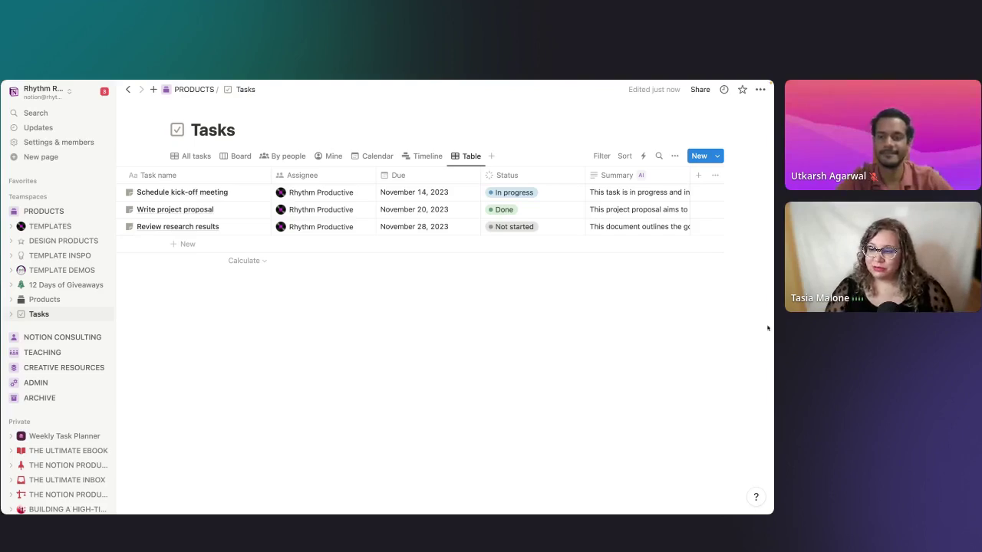
Switch to the Intro to Productivity Planner page and add a sub-page named ARCHIVE below the Simple Task List.
{"action": "key", "text": "ctrl+Right"}
{"action": "key", "text": "Right"}
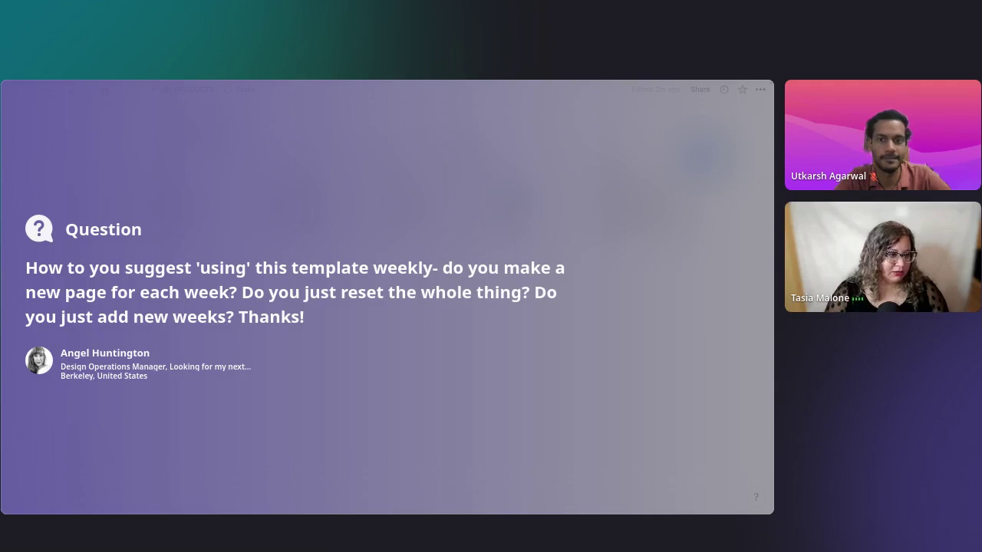
{"action": "scroll", "coordinate": [305, 401], "scroll_direction": "down", "scroll_amount": 5}
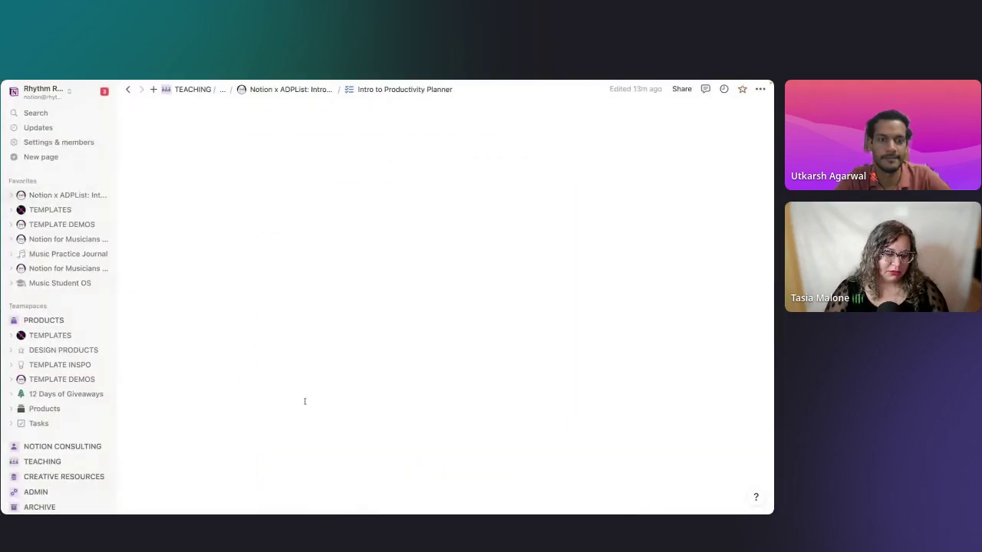
{"action": "scroll", "coordinate": [563, 368], "scroll_direction": "down", "scroll_amount": 4}
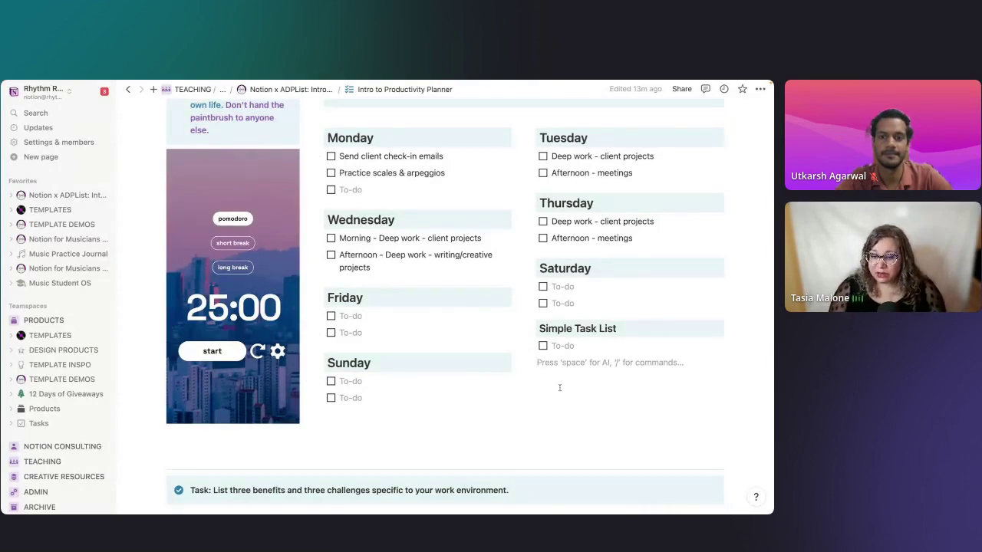
{"action": "type", "text": "/"}
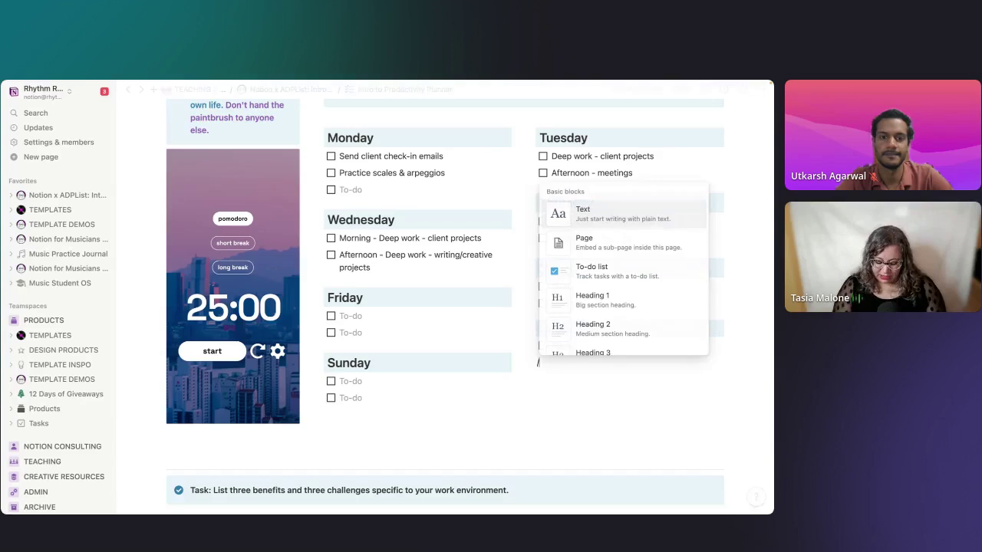
{"action": "type", "text": "page"}
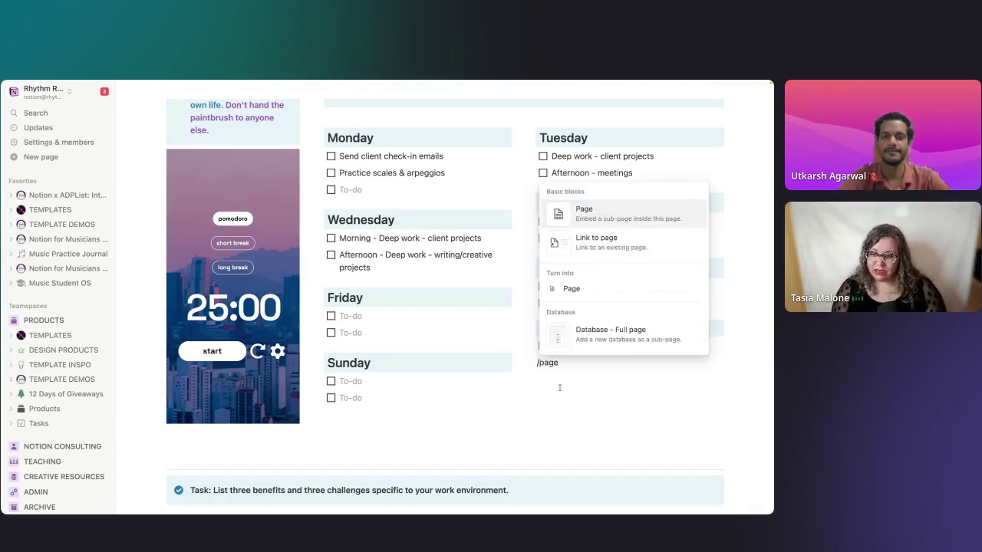
{"action": "key", "text": "Return"}
{"action": "type", "text": "ARCHIVE"}
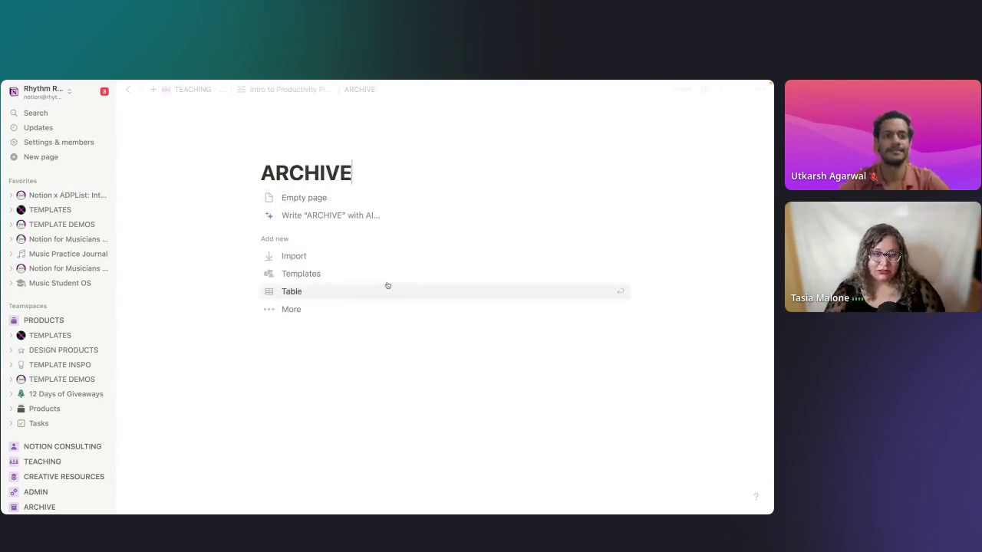
Give the ARCHIVE page a trash icon from the built-in icon set.
{"action": "left_click", "coordinate": [280, 153]}
{"action": "left_click", "coordinate": [280, 164]}
{"action": "left_click", "coordinate": [221, 203]}
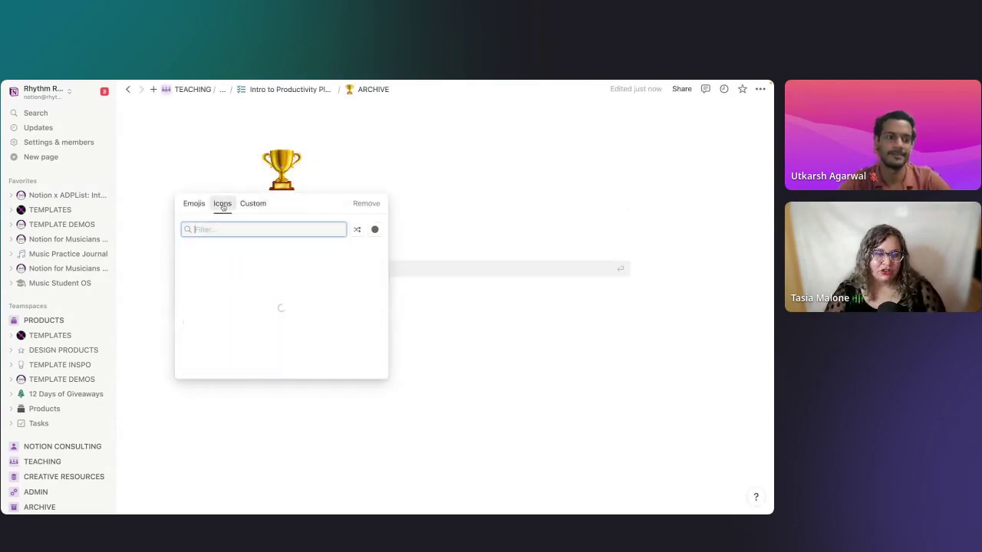
{"action": "type", "text": "trash"}
{"action": "key", "text": "Return"}
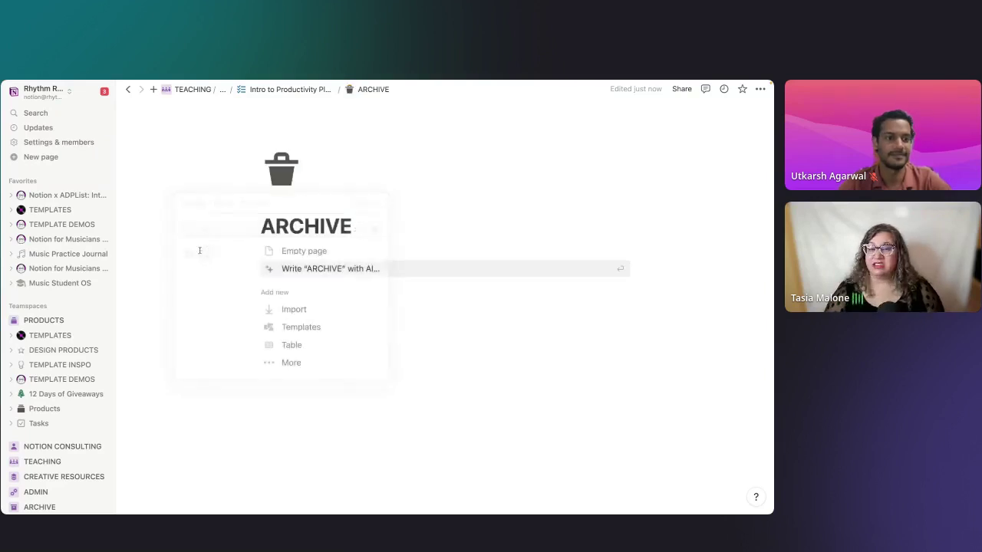
Return to the planner and move both Wednesday to-dos, both Thursday to-dos and Tuesday's "Afternoon - meetings" into the ARCHIVE page.
{"action": "left_click", "coordinate": [297, 92]}
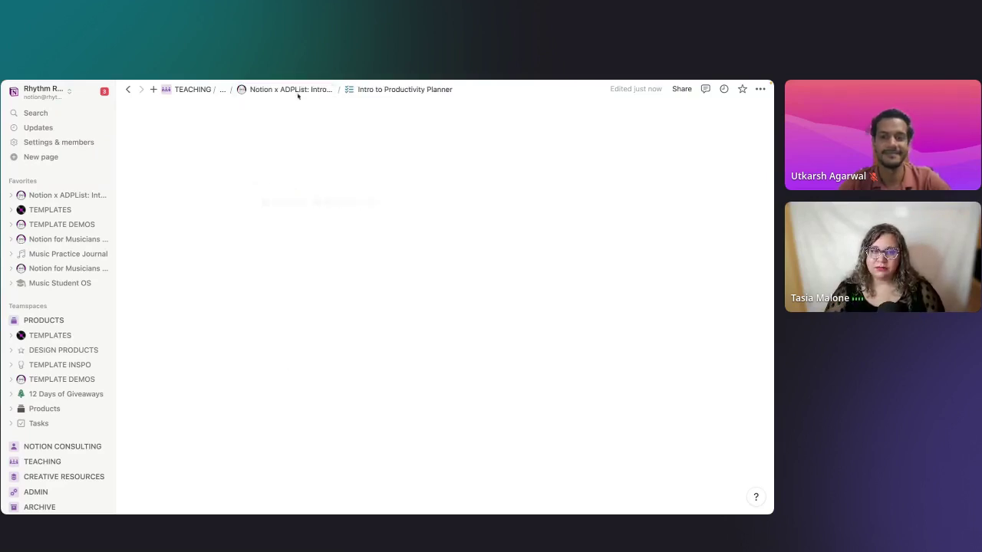
{"action": "scroll", "coordinate": [552, 311], "scroll_direction": "down", "scroll_amount": 5}
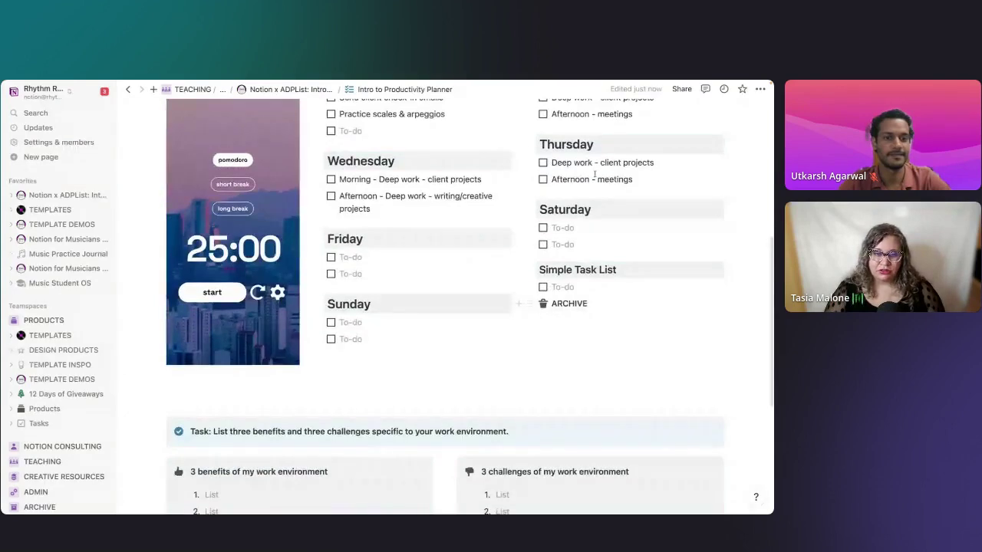
{"action": "scroll", "coordinate": [319, 211], "scroll_direction": "up", "scroll_amount": 1}
{"action": "left_click_drag", "start_coordinate": [319, 211], "coordinate": [545, 333]}
{"action": "left_click", "coordinate": [331, 210]}
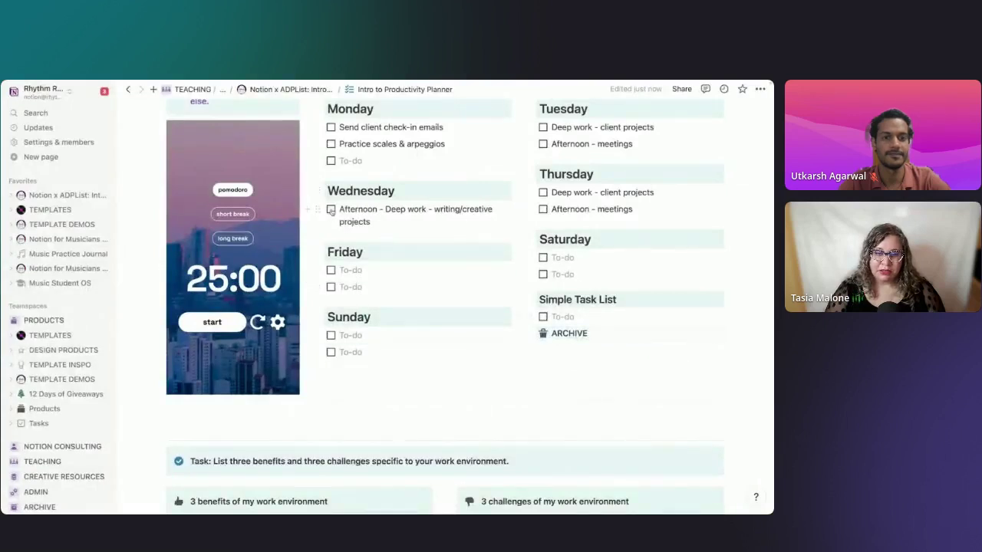
{"action": "left_click_drag", "start_coordinate": [317, 210], "coordinate": [543, 333]}
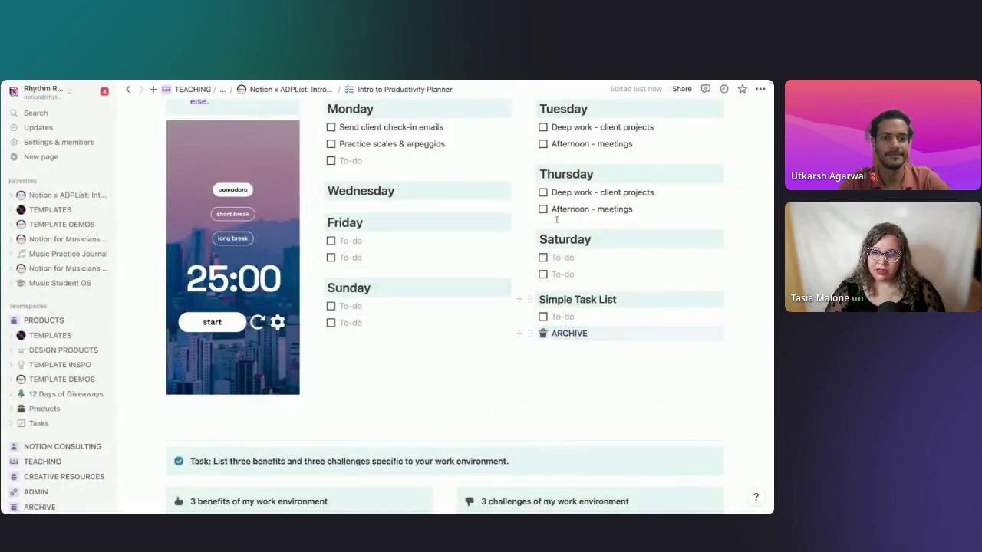
{"action": "left_click_drag", "start_coordinate": [531, 209], "coordinate": [543, 335]}
{"action": "left_click_drag", "start_coordinate": [529, 192], "coordinate": [545, 317]}
{"action": "left_click_drag", "start_coordinate": [531, 143], "coordinate": [545, 299]}
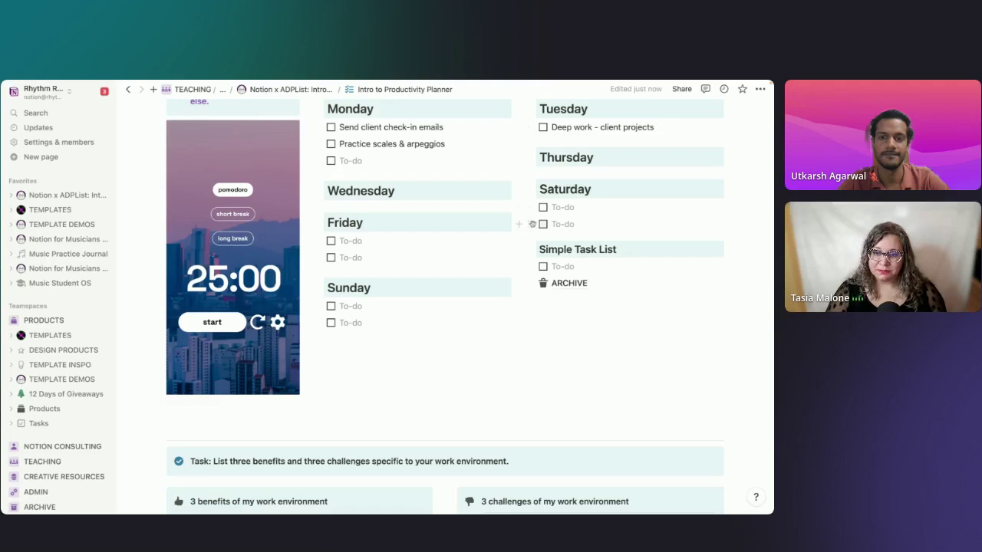
Move Saturday's second blank to-do under Thursday and add a new blank to-do under Wednesday.
{"action": "left_click_drag", "start_coordinate": [530, 224], "coordinate": [553, 175]}
{"action": "left_click", "coordinate": [399, 192]}
{"action": "key", "text": "Return"}
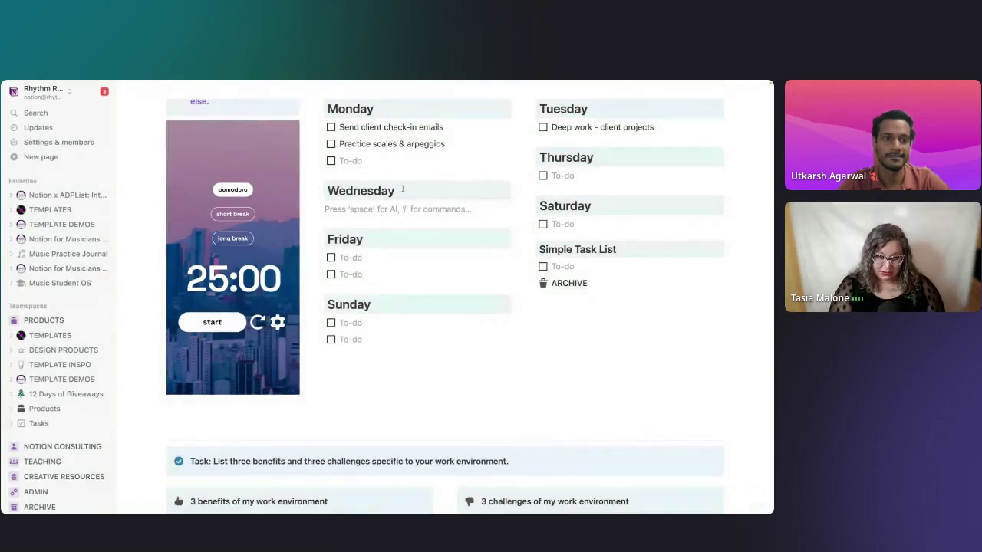
{"action": "type", "text": "[]"}
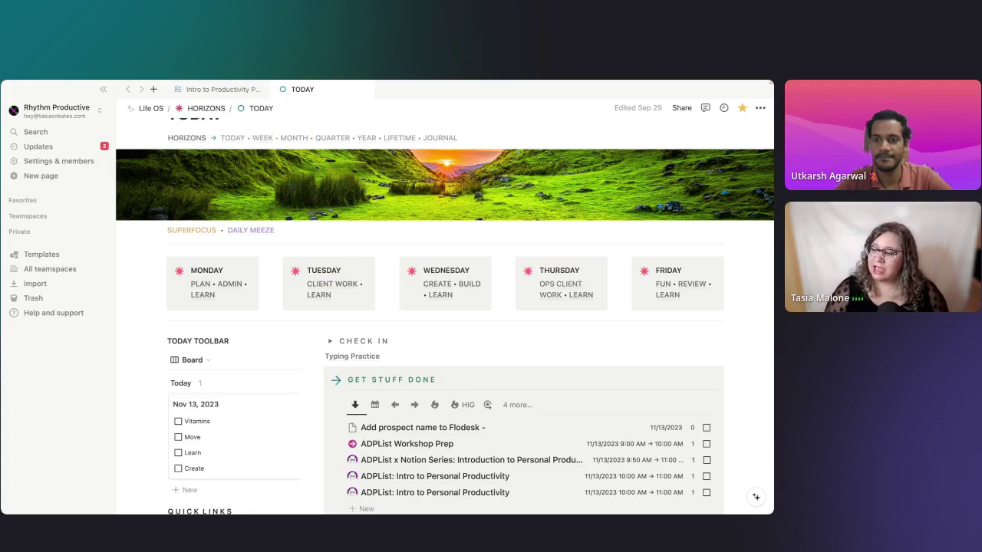
Return to the planner page and look through the text and background colour options for the "List three benefits" task callout.
{"action": "left_click", "coordinate": [220, 89]}
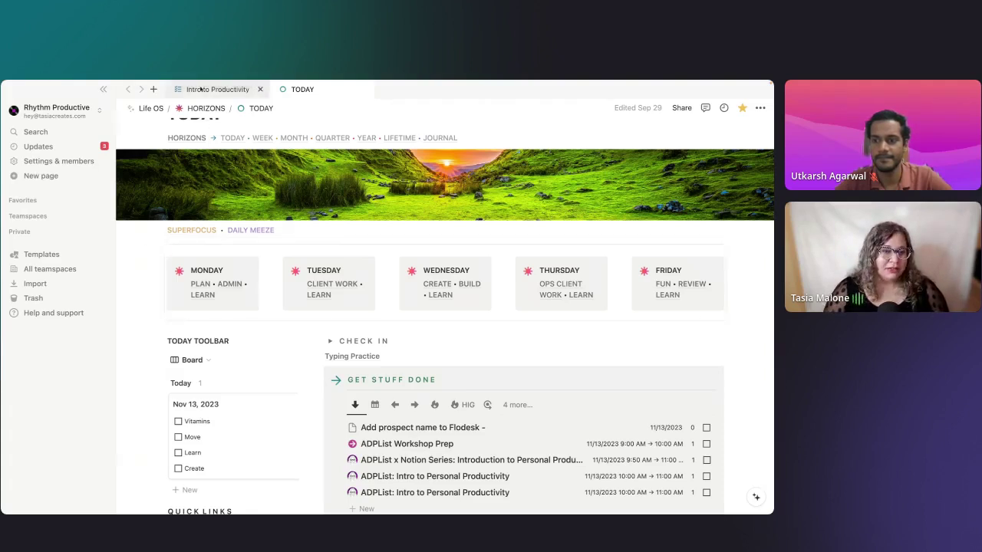
{"action": "left_click", "coordinate": [159, 350]}
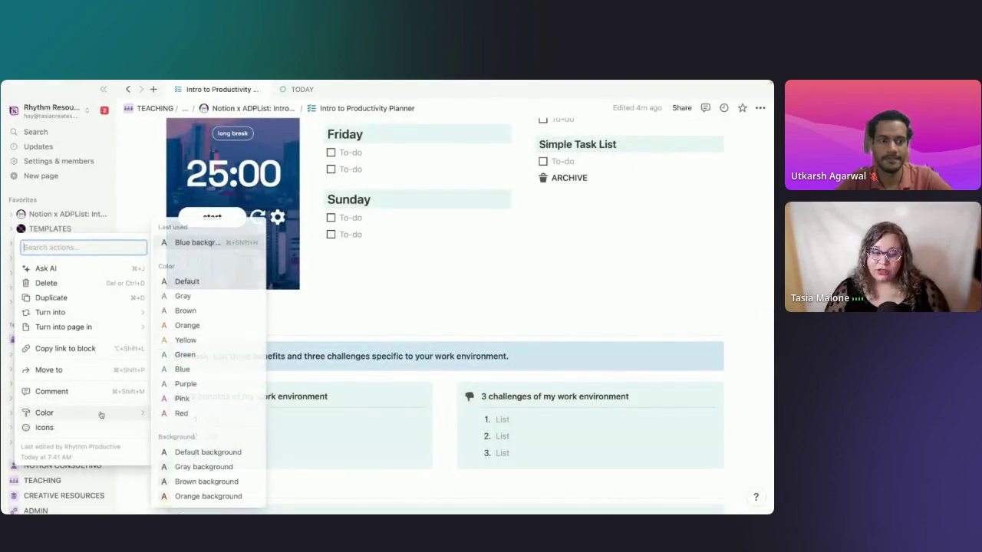
{"action": "mouse_move", "coordinate": [108, 413]}
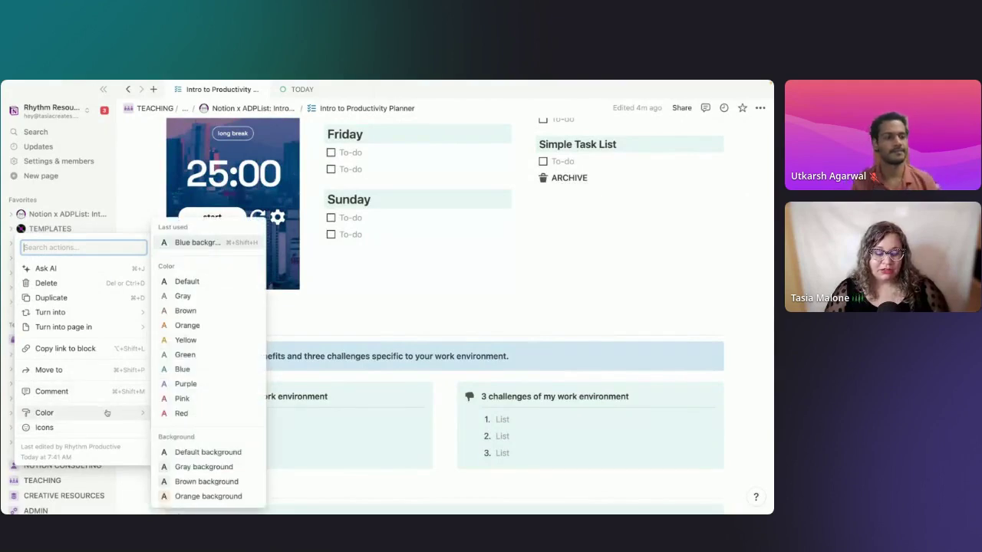
{"action": "scroll", "coordinate": [186, 437], "scroll_direction": "down", "scroll_amount": 2}
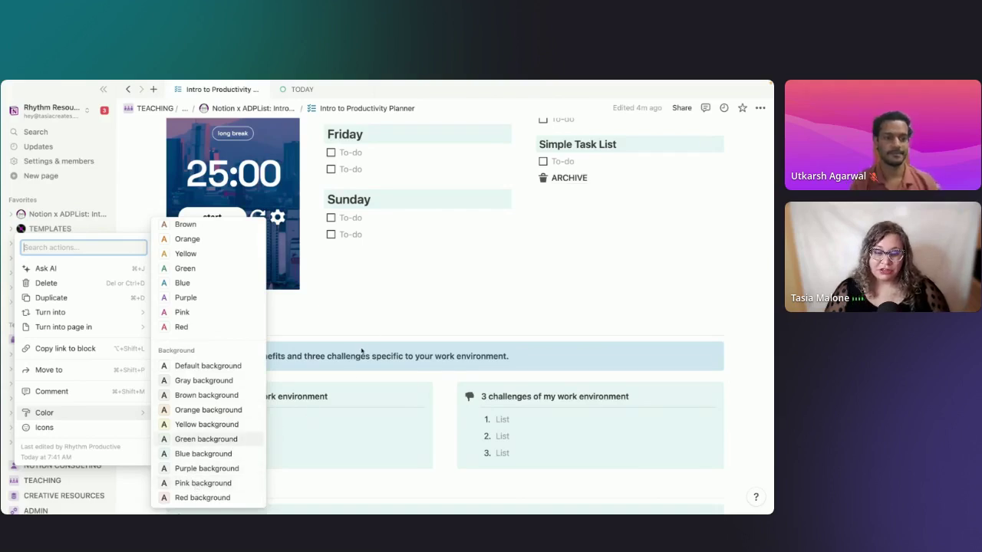
{"action": "key", "text": "Escape"}
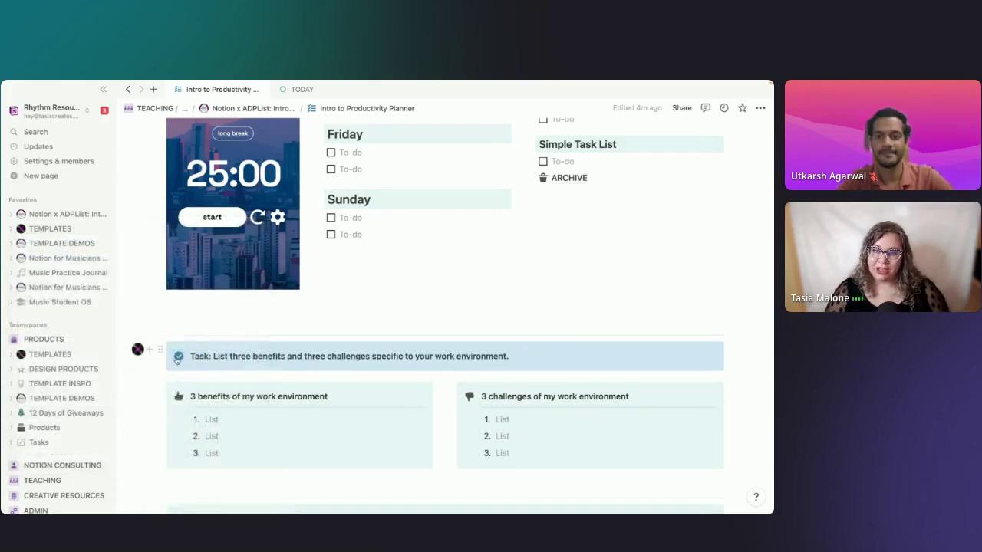
Open the block actions for the Friday heading.
{"action": "left_click", "coordinate": [370, 199]}
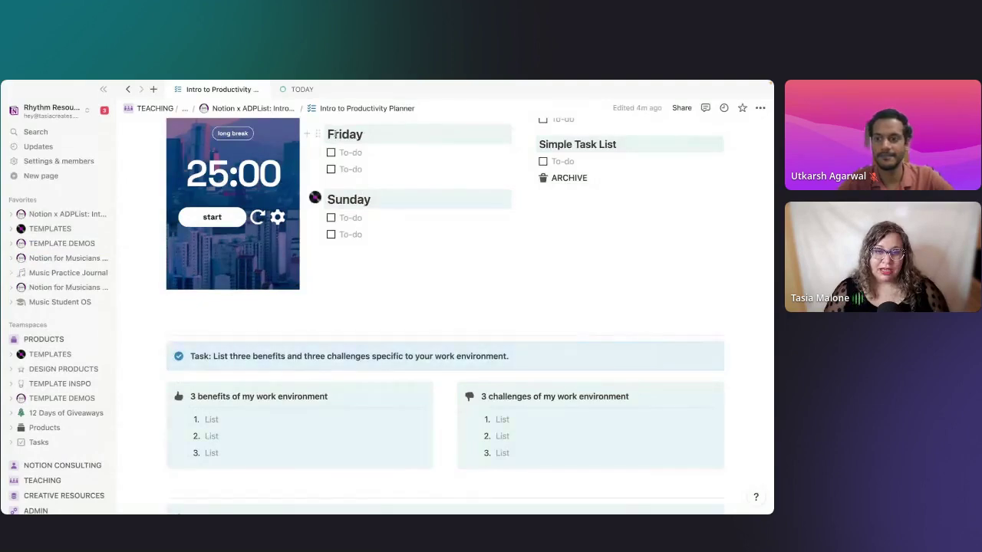
{"action": "left_click", "coordinate": [318, 135]}
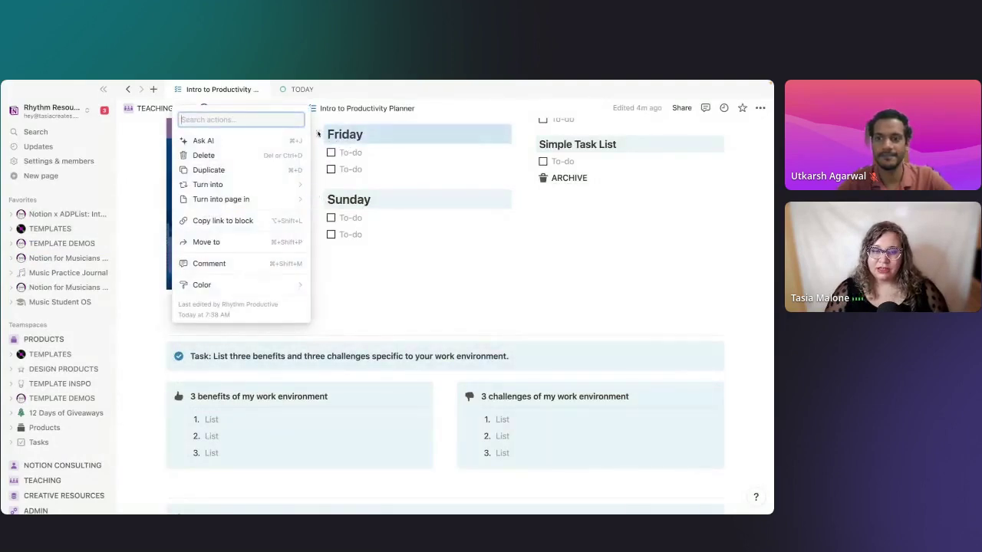